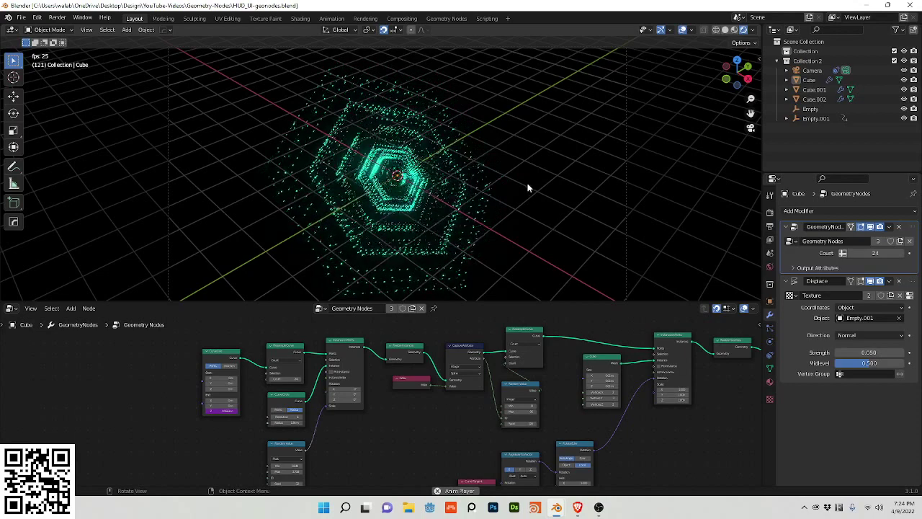
- Stop playback of the finished glowing cyan HUD rings animation
key(space)
key(shift+a)
mouse_move(504, 211)
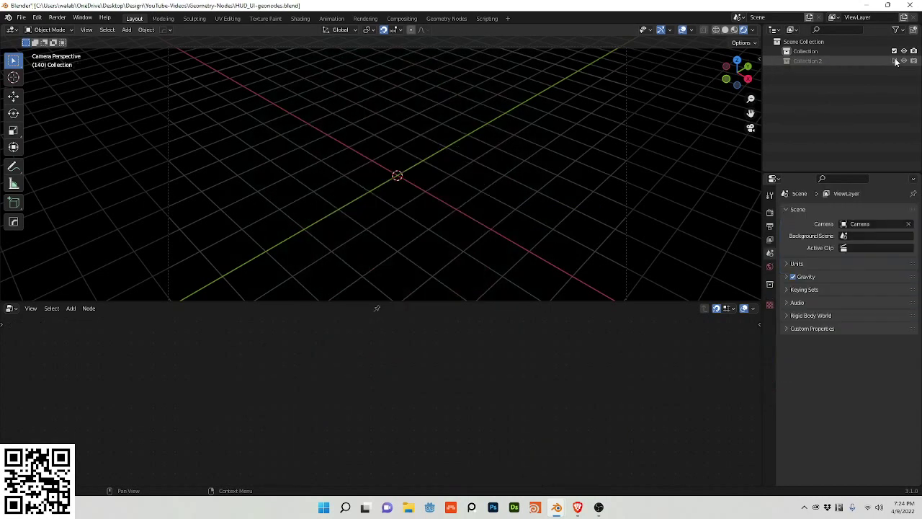
- Add a cube in solid shading and give it a new Geometry Nodes tree
key(shift+a)
mouse_move(321, 184)
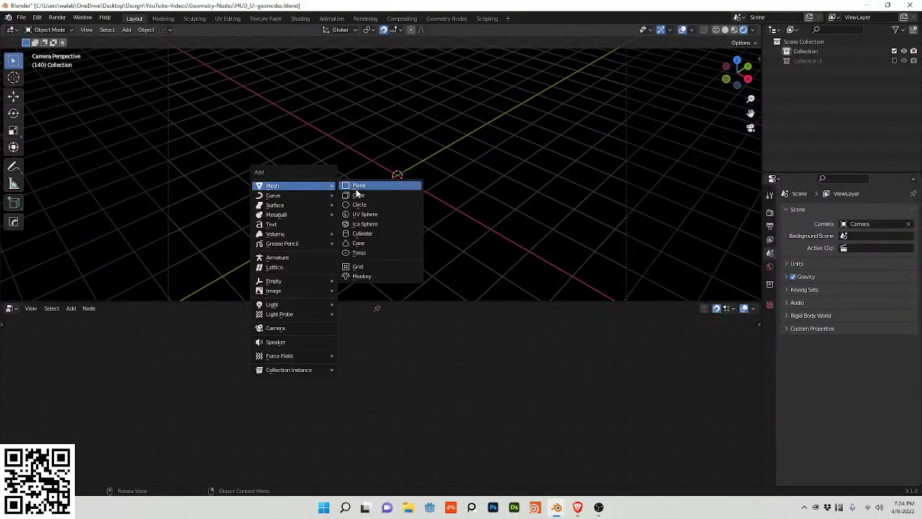
click(357, 195)
key(shift+z)
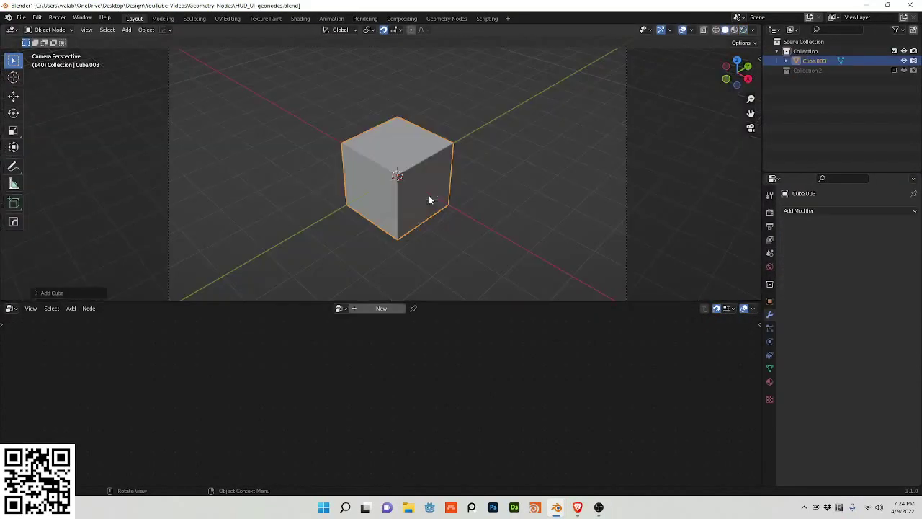
click(382, 310)
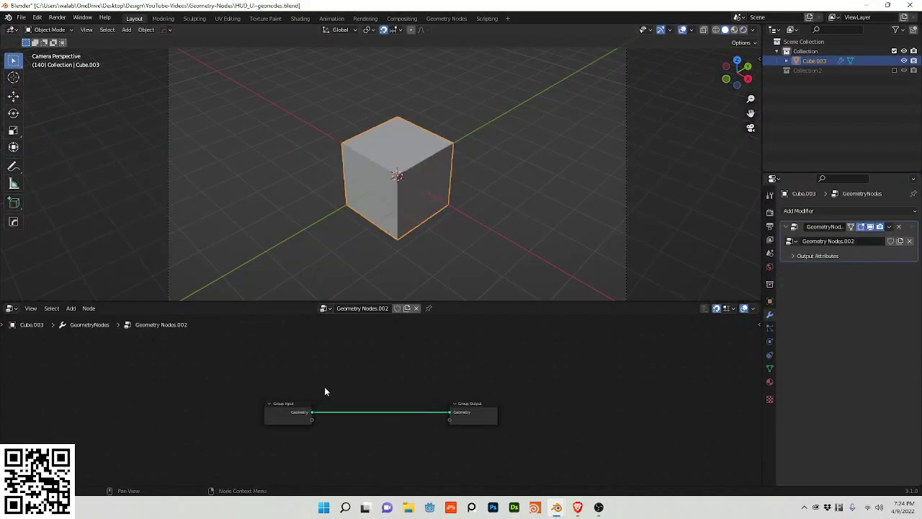
middle_drag(325, 391, 357, 389)
- Insert a Curve Line node before the output and drive its End Z with a frame/10 expression
key(shift+a)
click(371, 297)
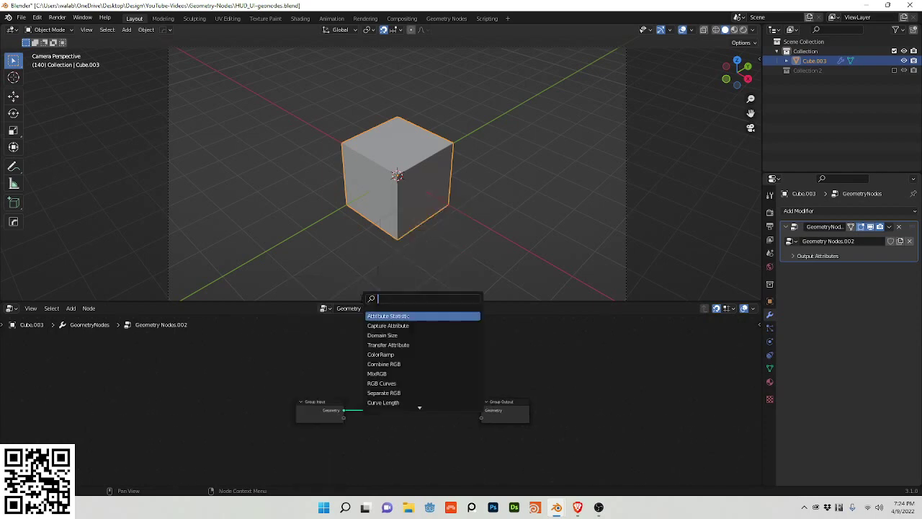
text(curve line)
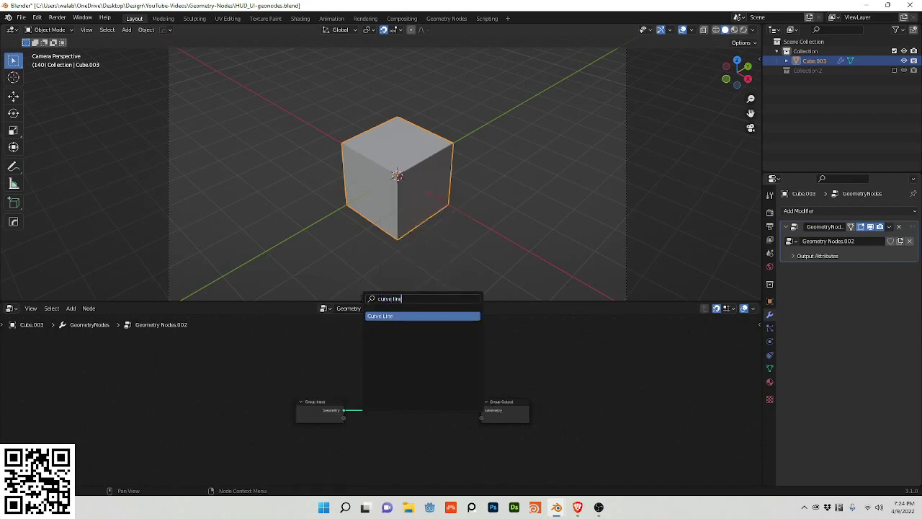
key(Return)
click(389, 393)
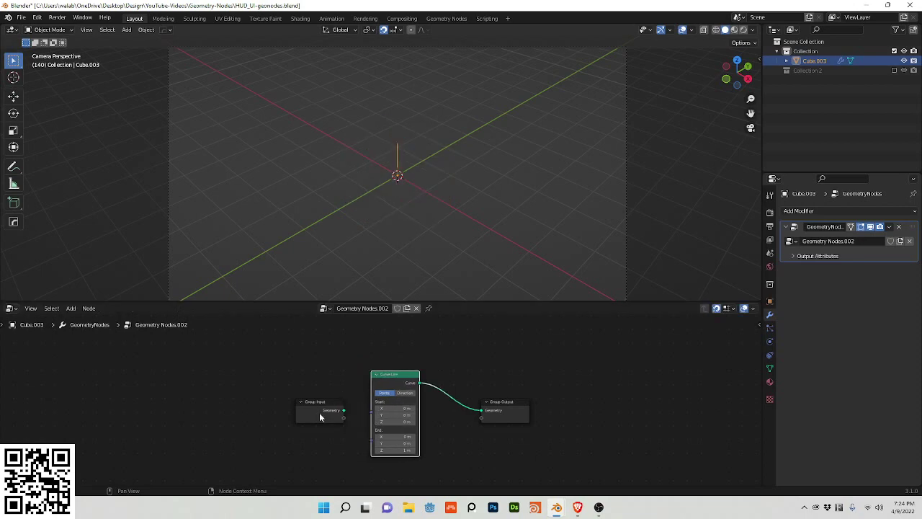
drag(320, 416, 300, 410)
click(394, 450)
text(4)
text(frame)
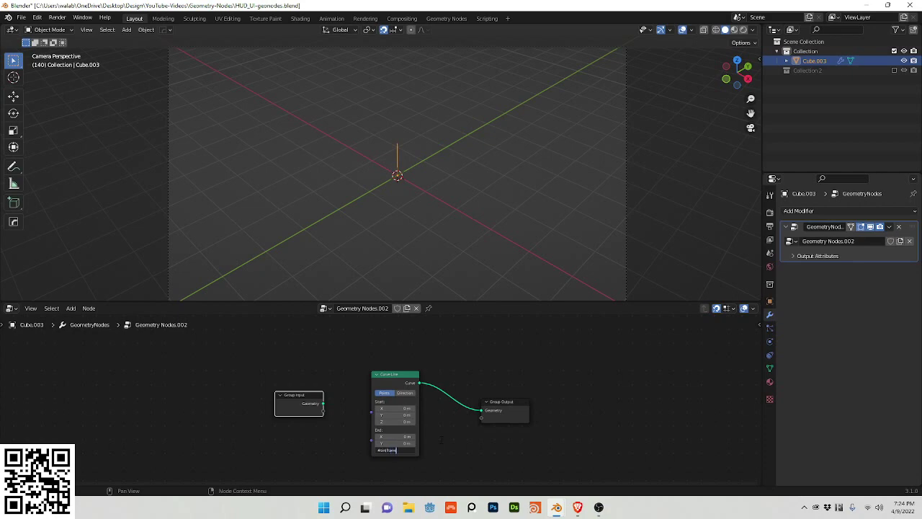
text(/10))
key(Return)
- Play the animation briefly to test the End Z driver
key(space)
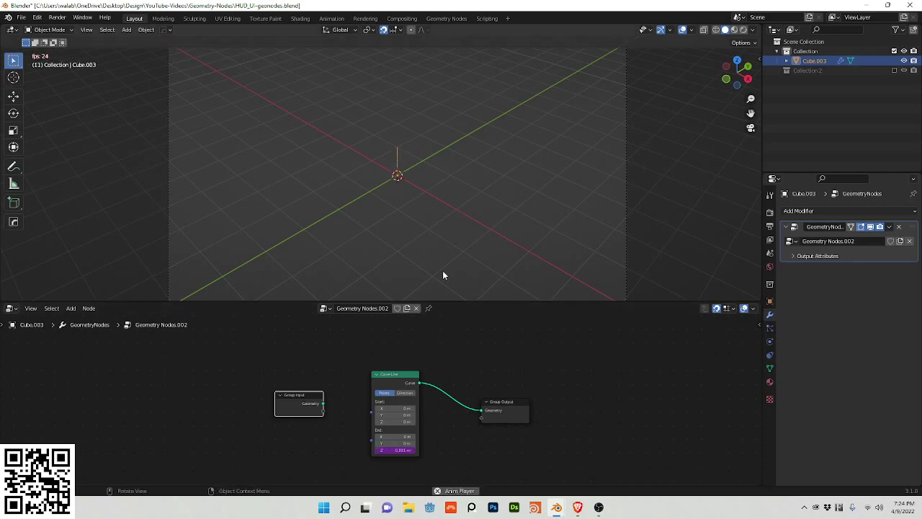
middle_drag(443, 270, 448, 244)
key(space)
- Insert Resample Curve after Curve Line and expose its Count on the modifier as 24
key(shift+a)
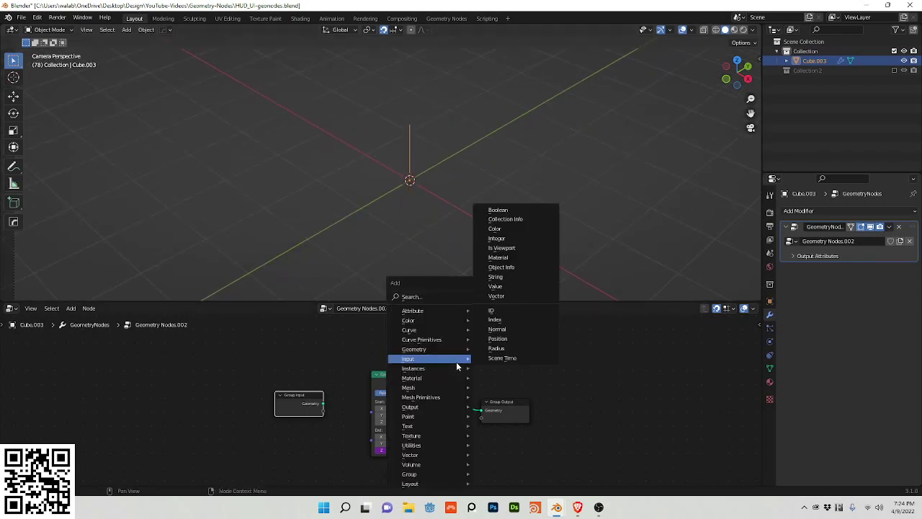
click(433, 296)
text(resample)
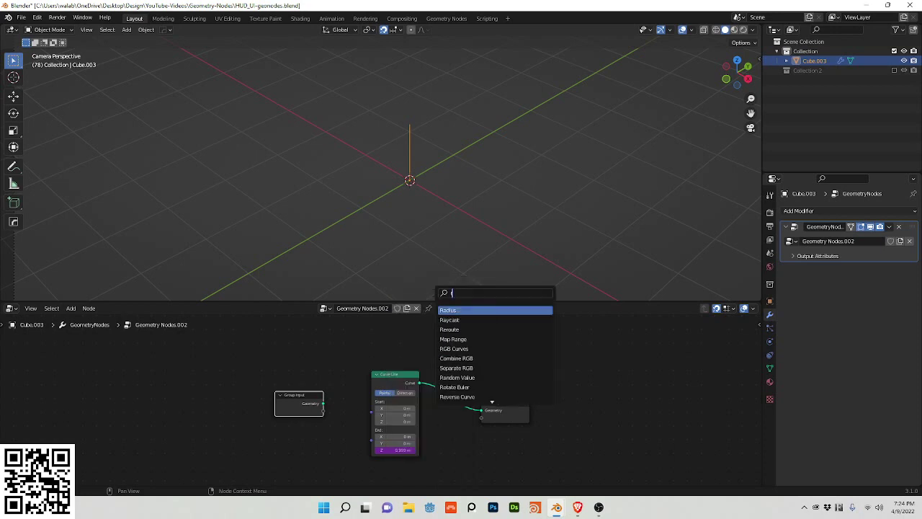
key(Return)
click(455, 389)
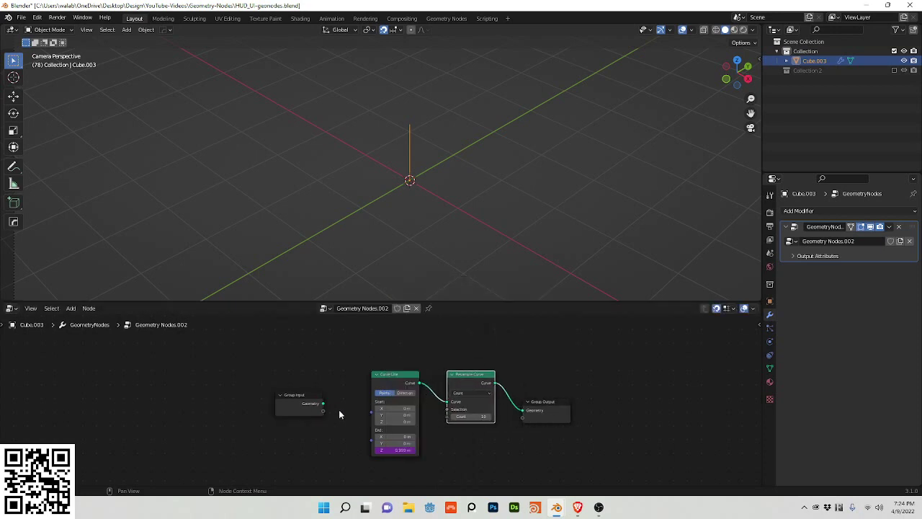
drag(324, 410, 447, 416)
click(878, 253)
text(2)
key(Return)
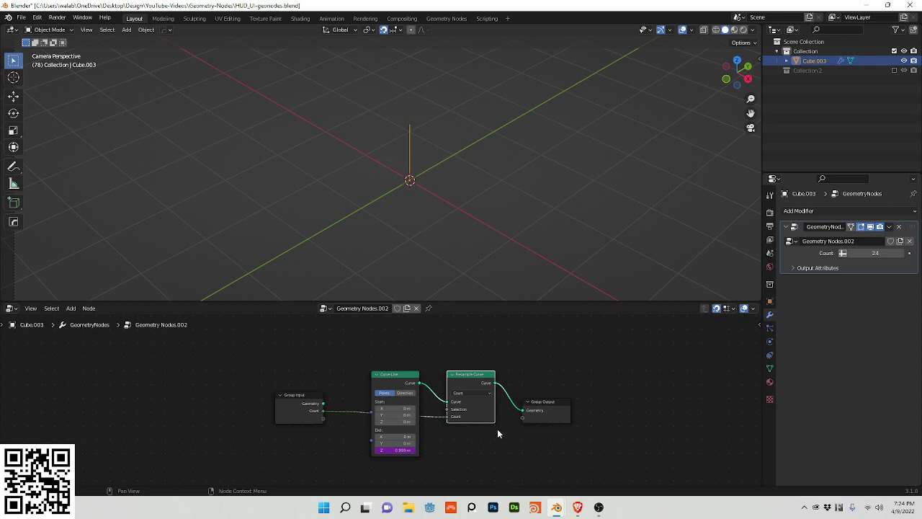
- Insert an Instance on Points node between Resample Curve and the output
key(shift+a)
click(460, 292)
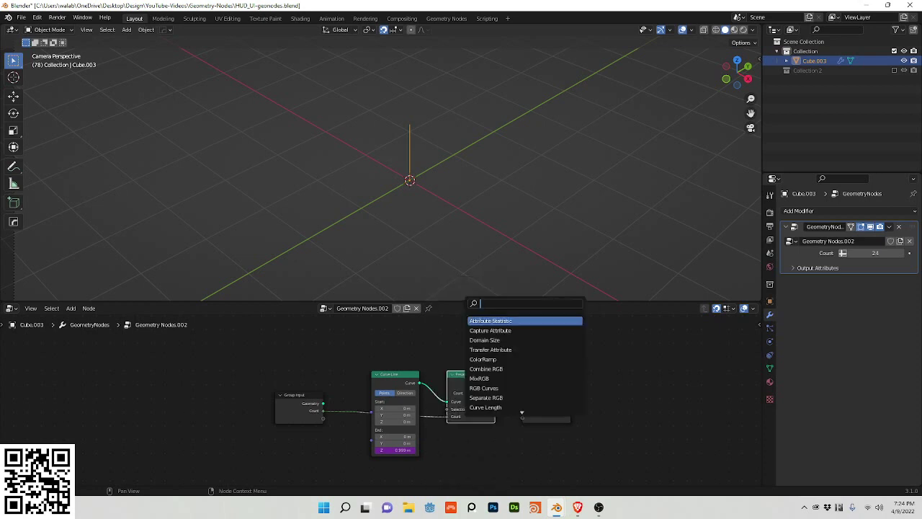
text(inst)
key(Down)
key(Down)
key(Down)
key(Return)
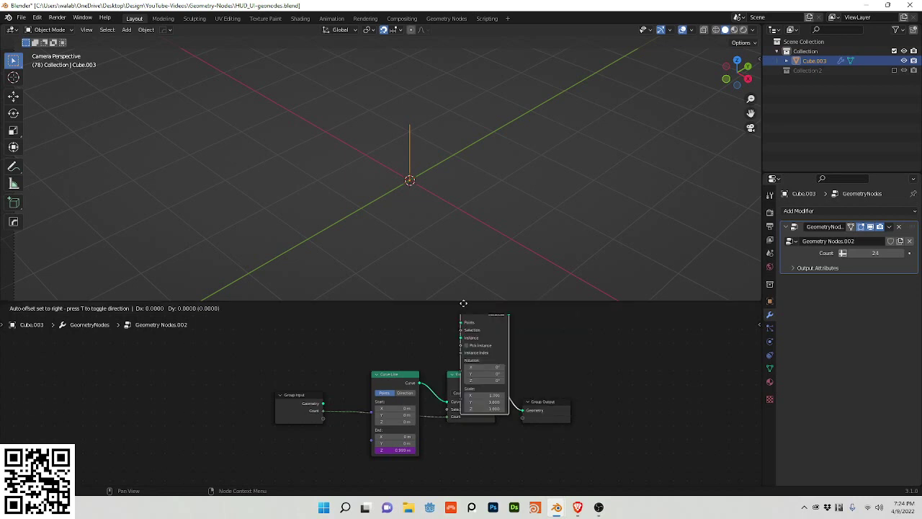
click(495, 373)
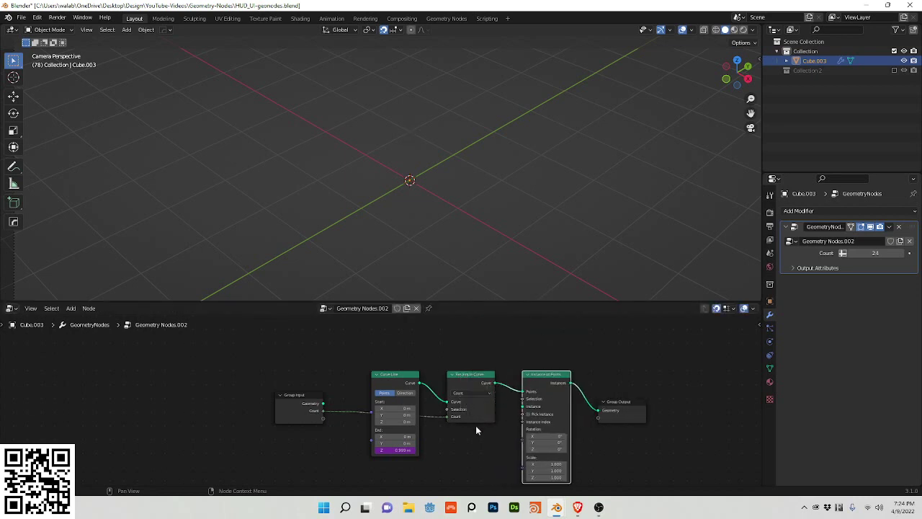
middle_drag(461, 444, 438, 398)
- Feed a Curve Circle into the Instance socket and play the stacked rings
key(shift+a)
click(413, 291)
text(curve)
key(Down)
key(Down)
key(Down)
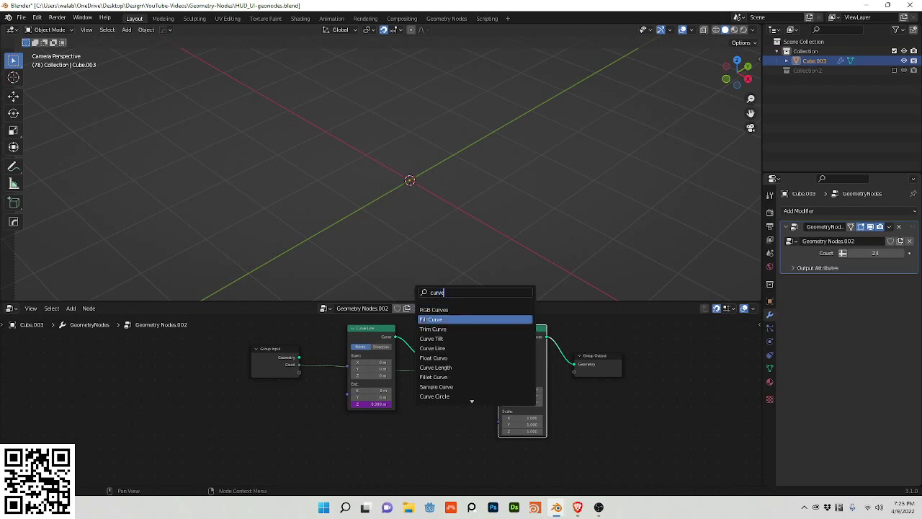
key(Down)
text(ci)
key(Return)
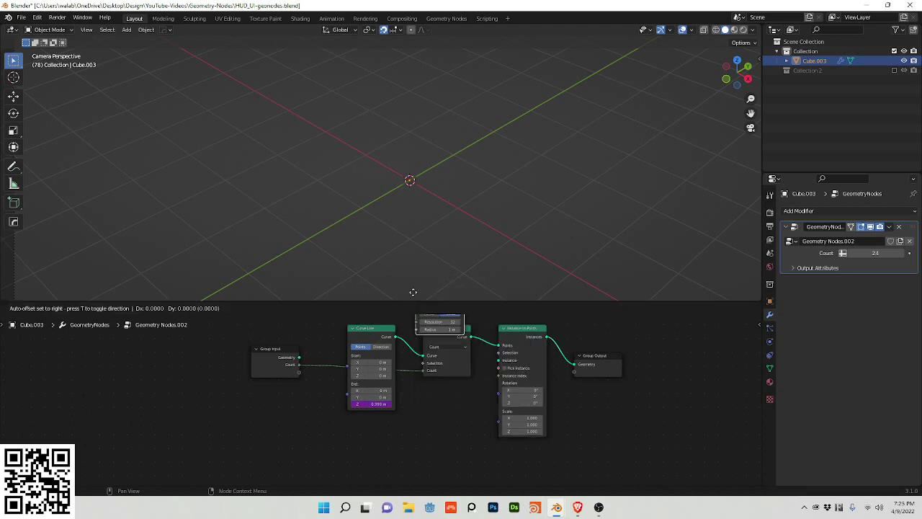
click(425, 388)
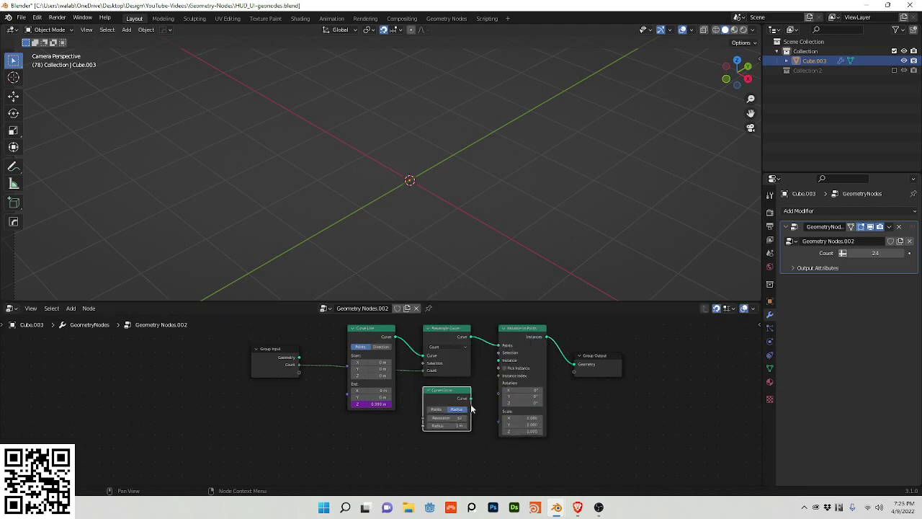
drag(472, 399, 498, 360)
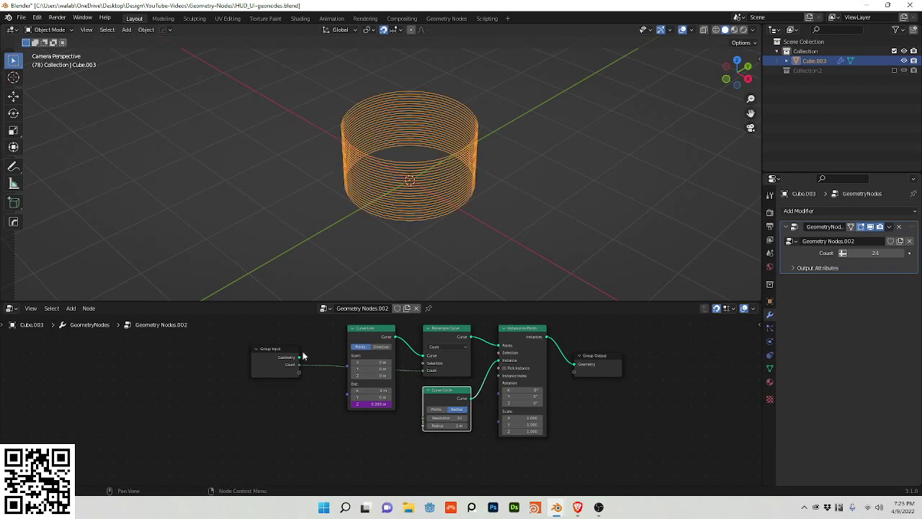
key(space)
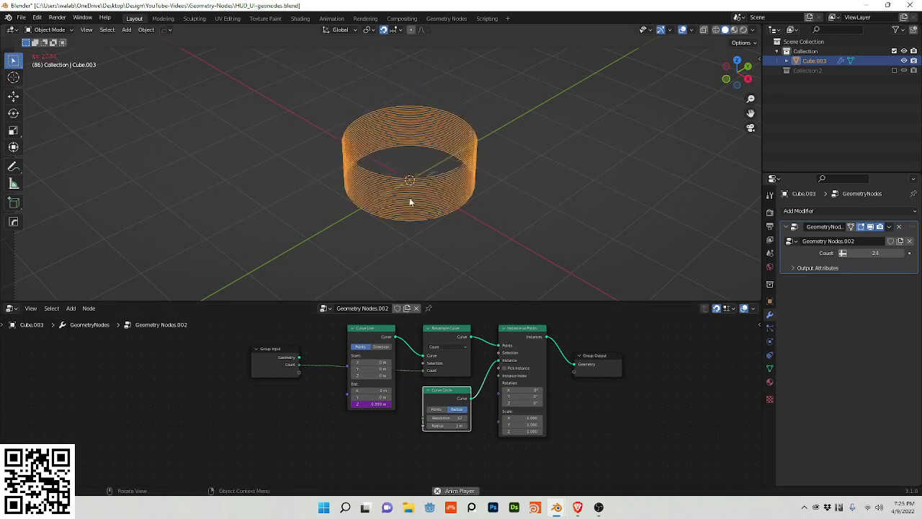
- Add a Random Value node driving the circle instances' Scale
click(514, 160)
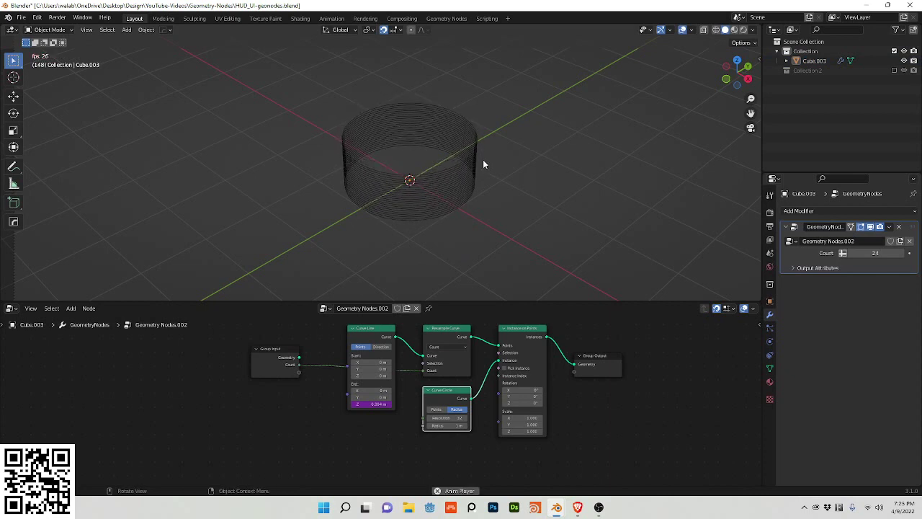
key(space)
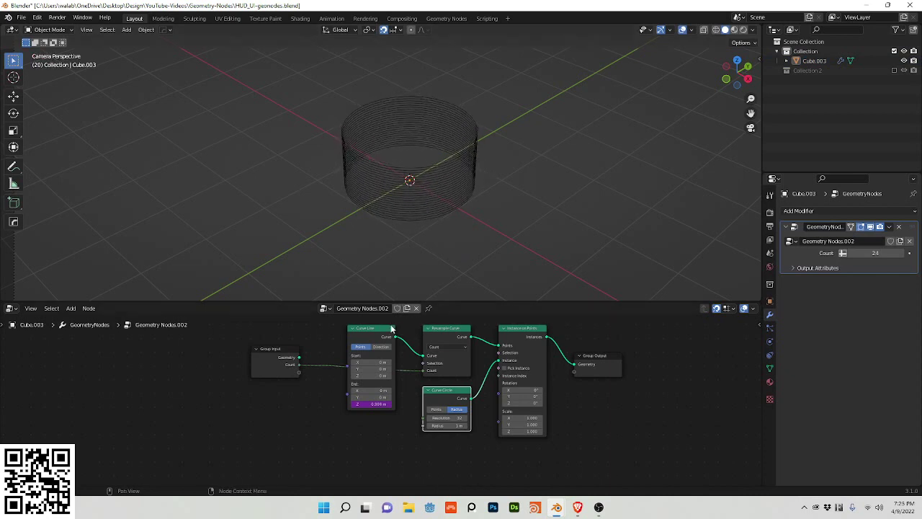
drag(380, 342, 289, 403)
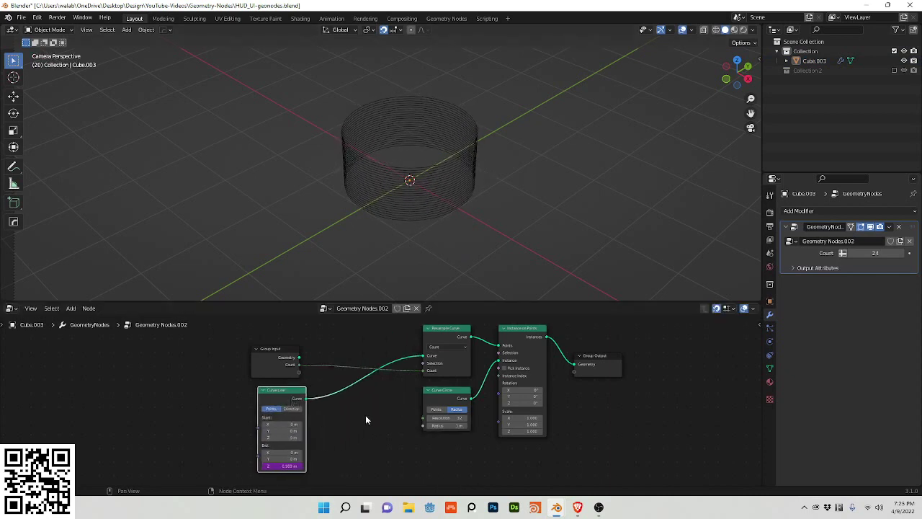
key(shift+a)
click(337, 296)
text(ra)
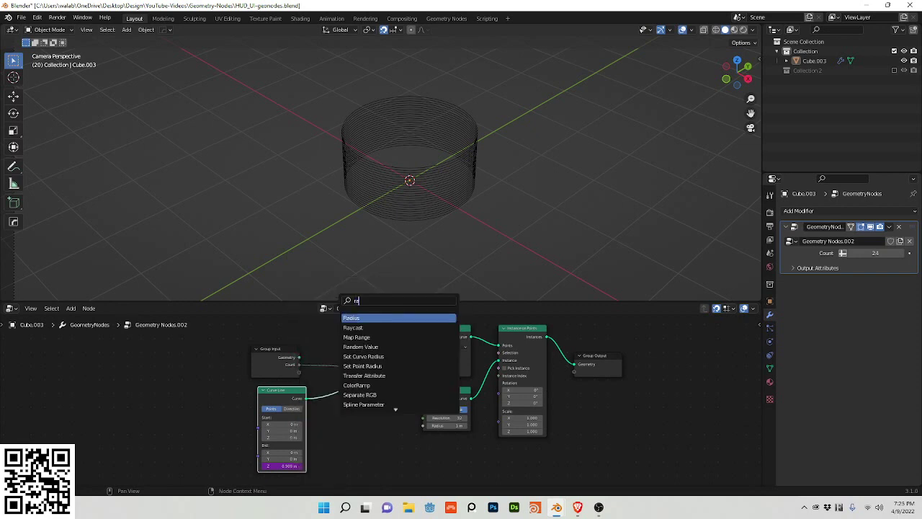
click(360, 347)
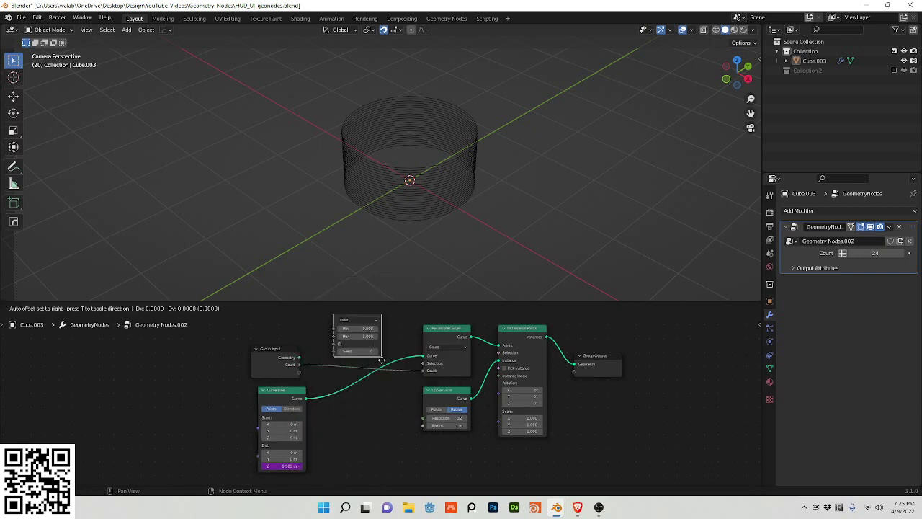
click(476, 437)
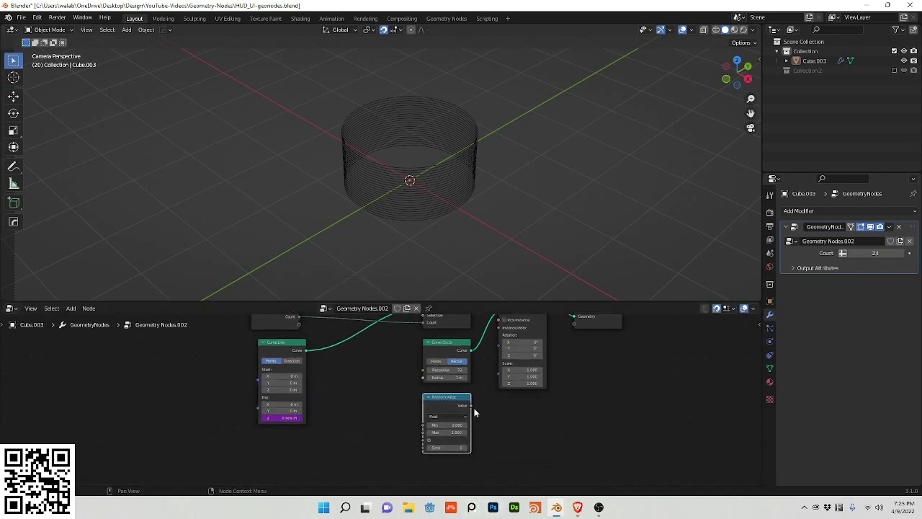
drag(471, 405, 503, 377)
- Set the random scale range to Min 0.17 and Max 1.35, then preview playback
double_click(445, 425)
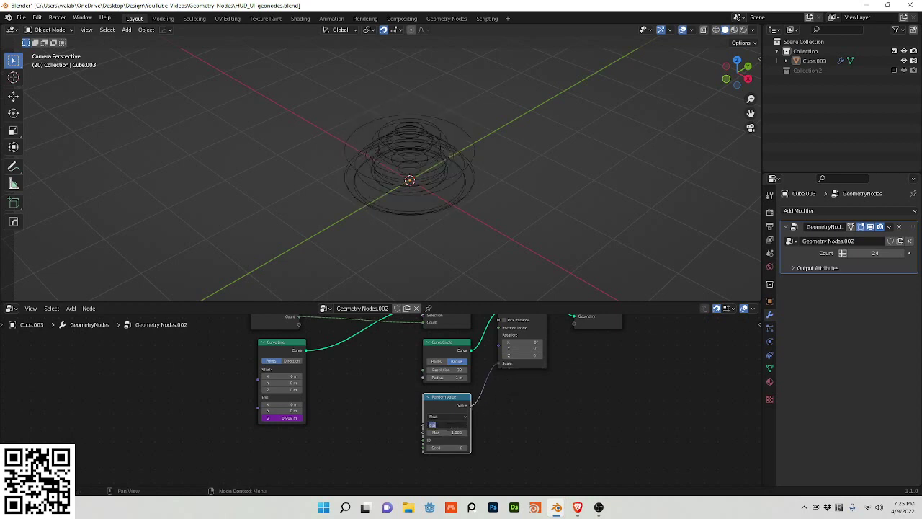
text(0.17)
key(Tab)
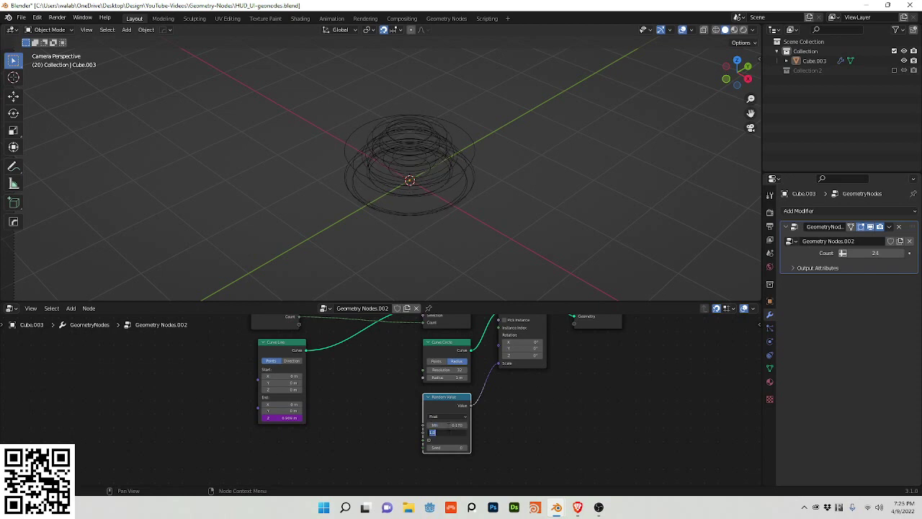
text(1.35)
key(Return)
key(space)
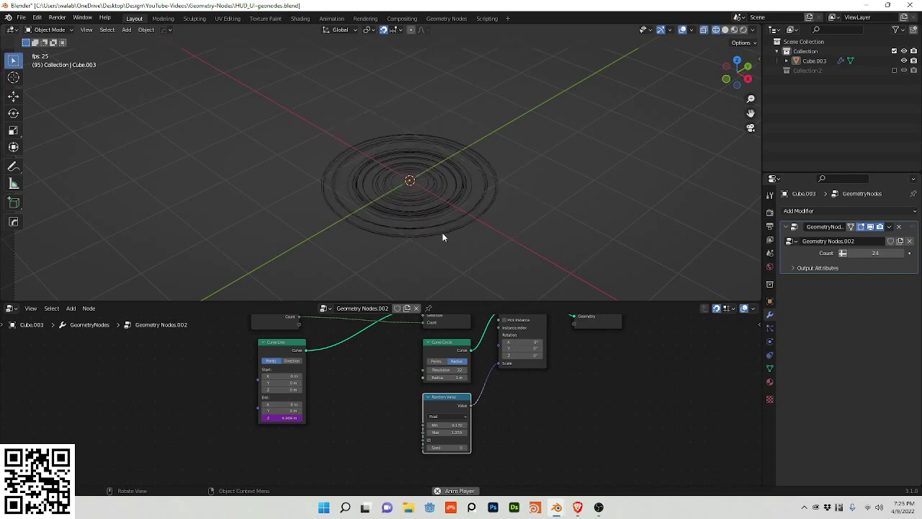
middle_drag(517, 386, 448, 446)
key(space)
- Set the ring object's Y rotation to 137.5*3 (412.5°) in the Transform panel
click(404, 209)
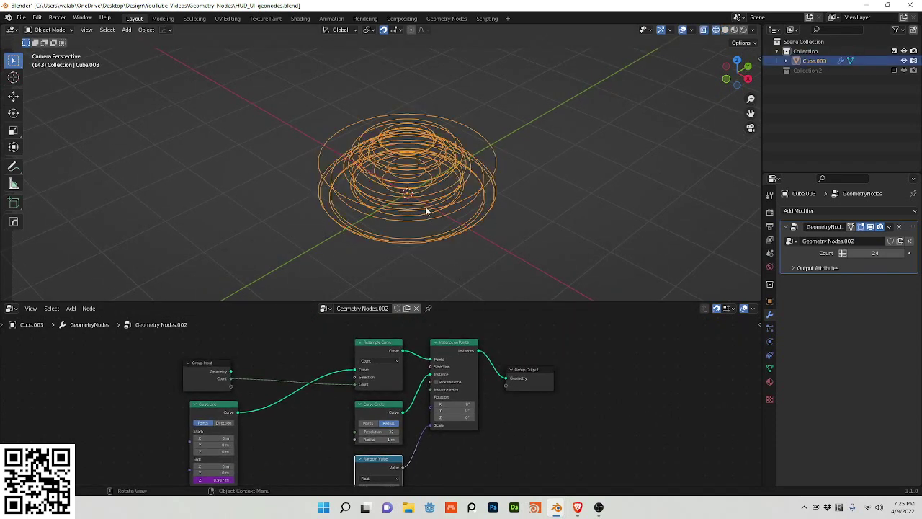
key(n)
double_click(691, 127)
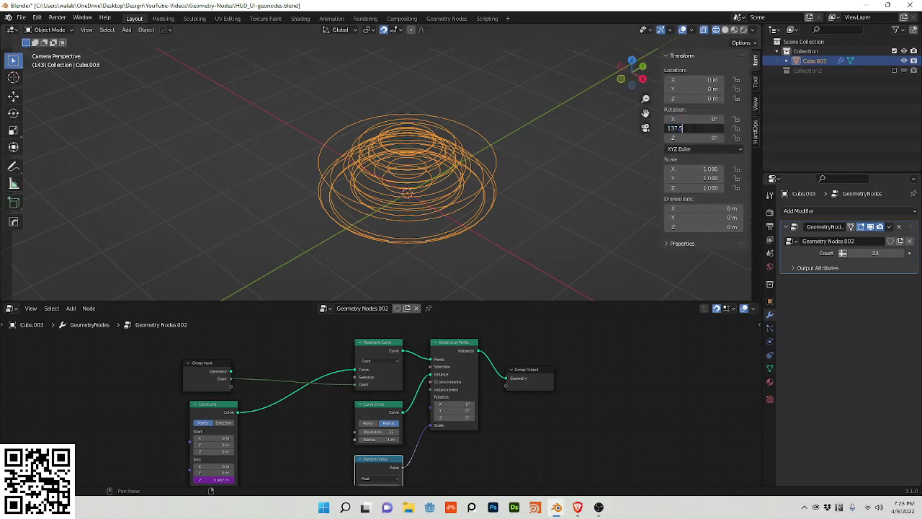
text(137.5*3)
key(Return)
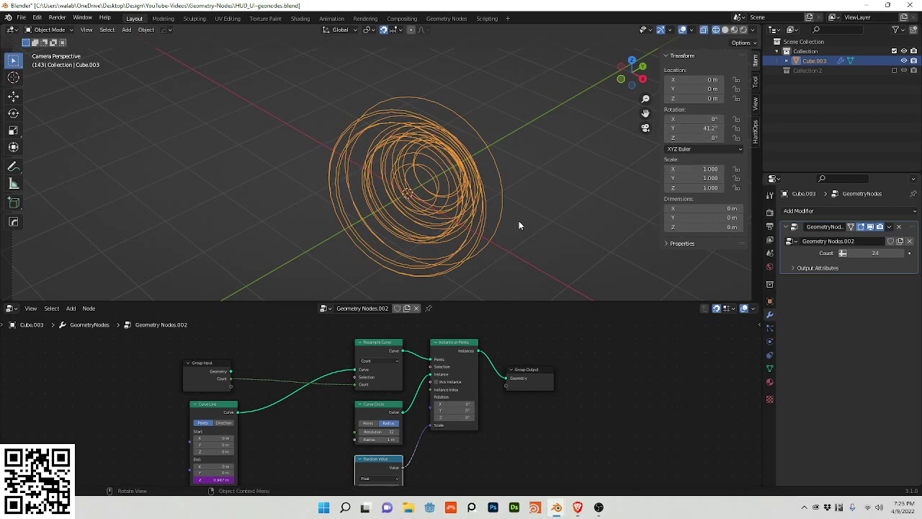
shift+middle_drag(526, 220, 539, 211)
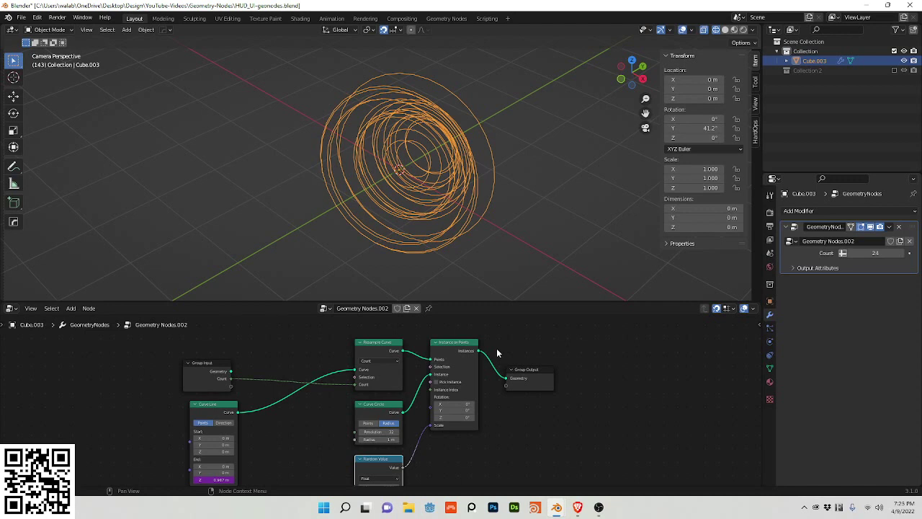
- Set Curve Circle Resolution to 6 for hexagon rings and enlarge its Radius to 1.36 m
click(379, 429)
text(6)
key(Return)
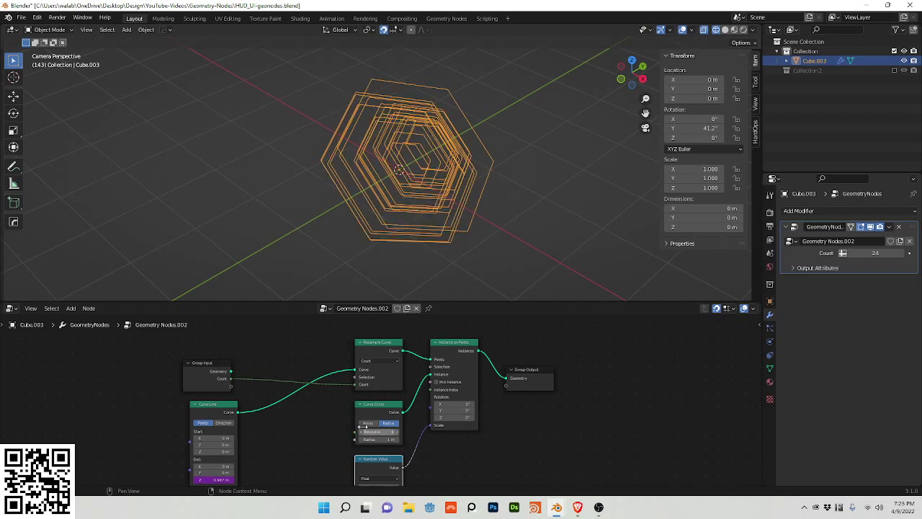
click(299, 253)
key(space)
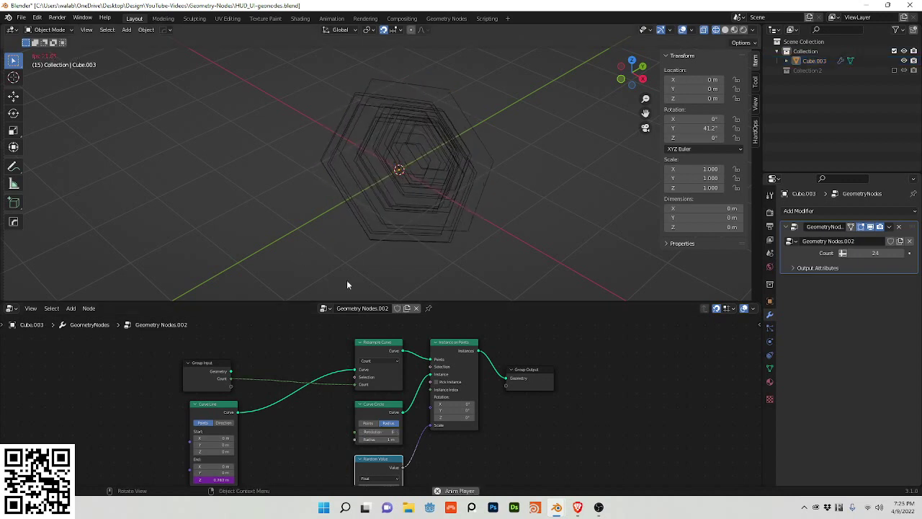
key(space)
click(375, 438)
key(Return)
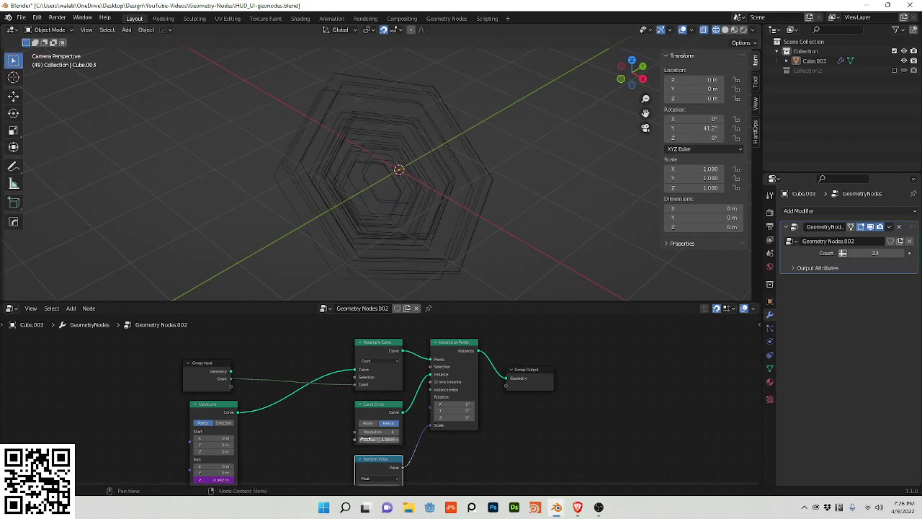
- Expose the circle's Resolution and Radius as Group Input modifier inputs
drag(230, 380, 353, 431)
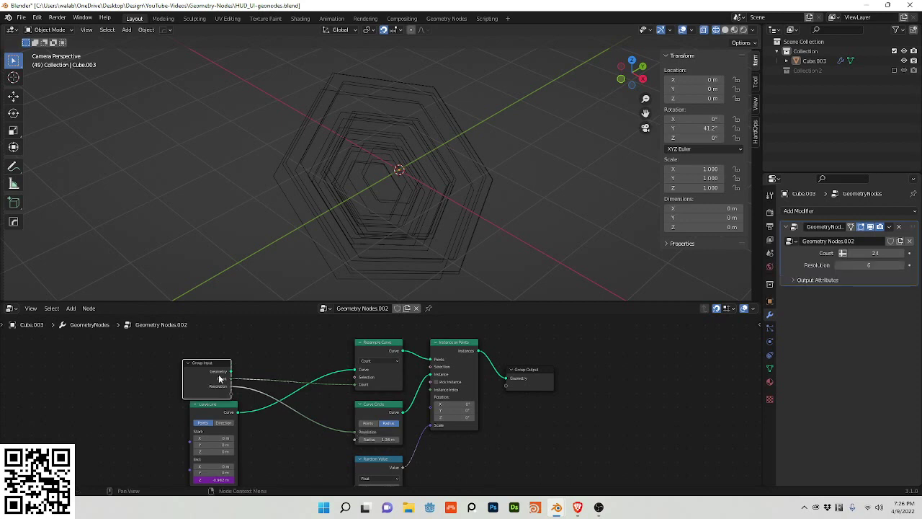
drag(226, 393, 361, 444)
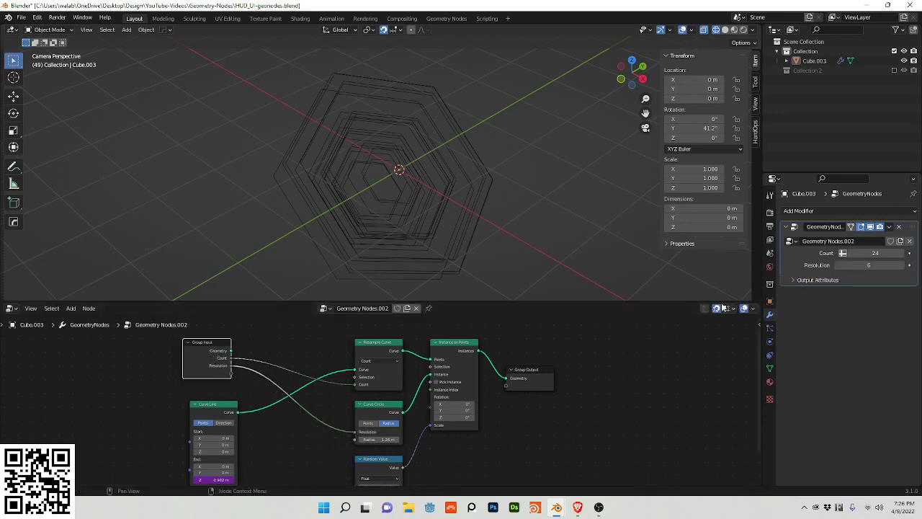
click(389, 412)
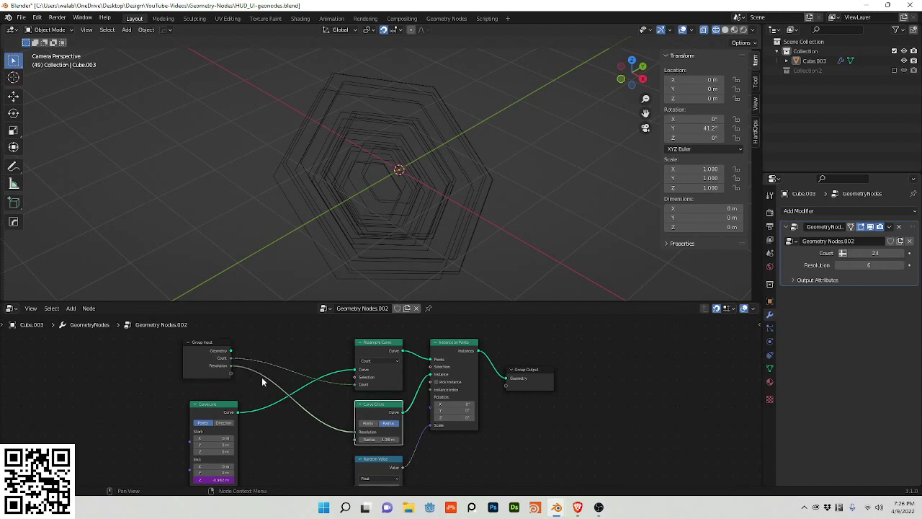
drag(230, 373, 359, 439)
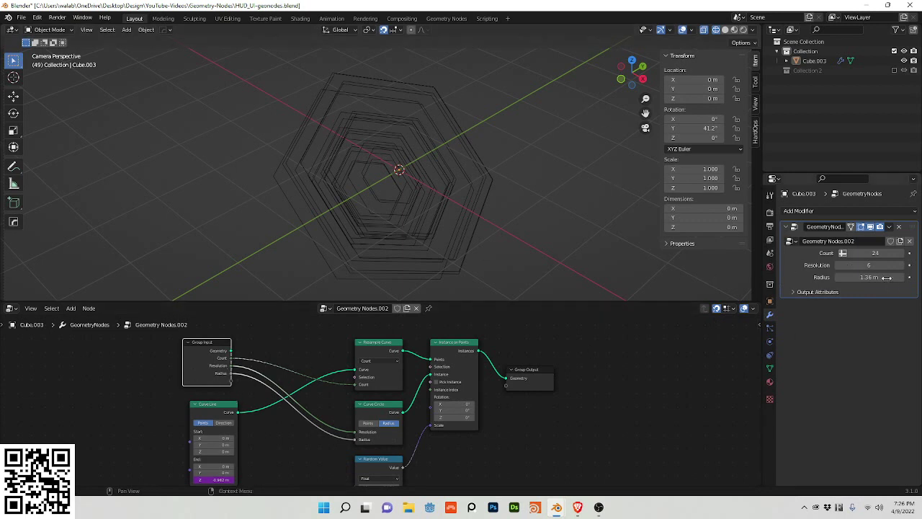
drag(527, 383, 676, 356)
- Add an Integer, Spline-domain Capture Attribute node before Group Output
key(shift+a)
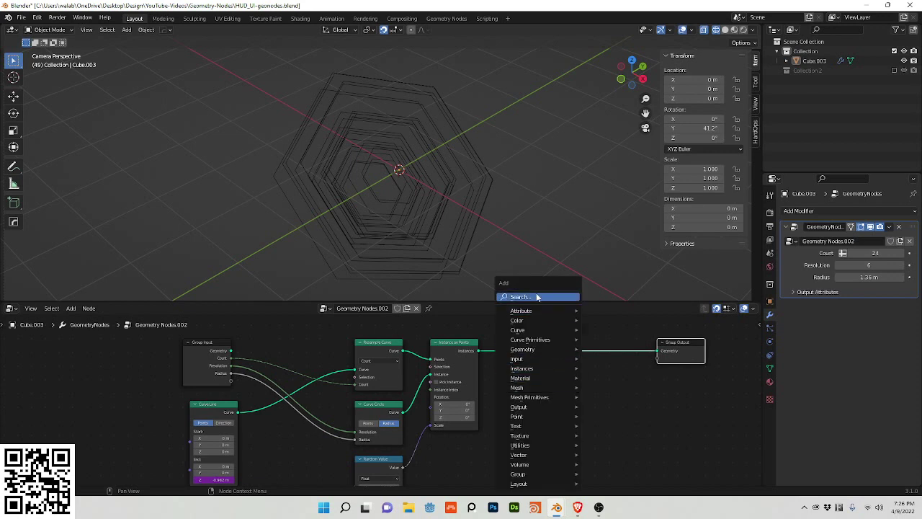
click(519, 296)
text(ca)
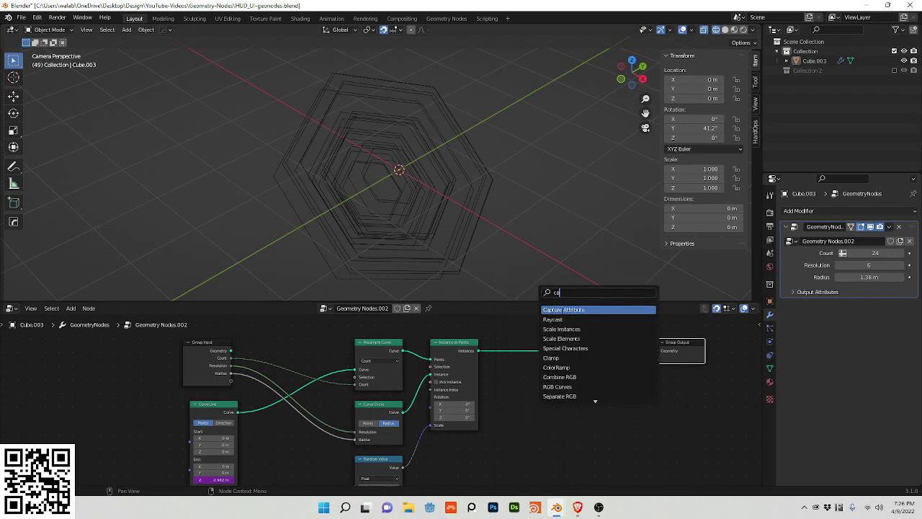
key(Return)
click(550, 354)
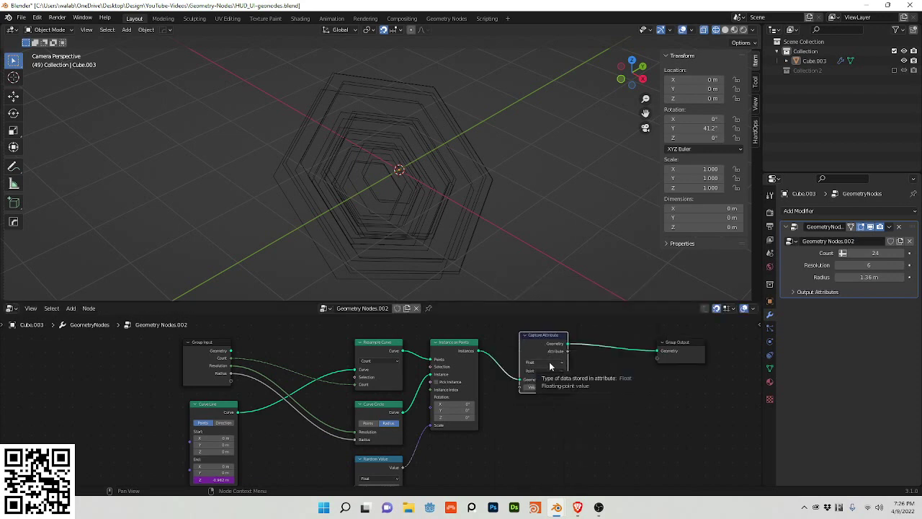
click(551, 364)
click(542, 371)
click(544, 371)
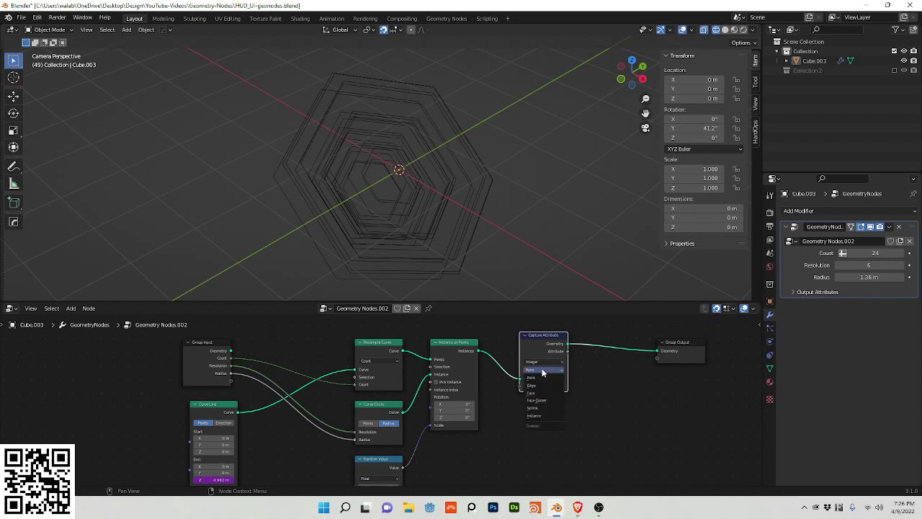
click(539, 404)
- Connect an Index node into the Capture Attribute's Value
key(shift+a)
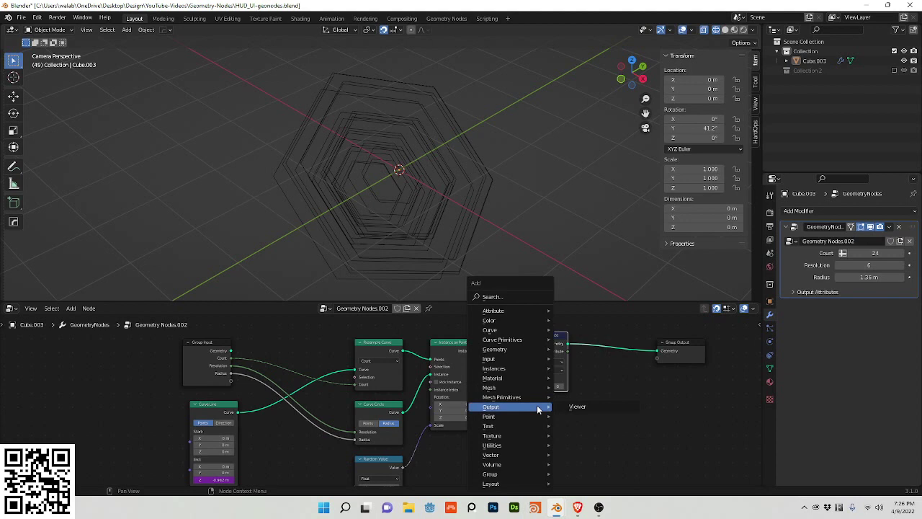
click(504, 296)
text(s)
key(BackSpace)
text(capt)
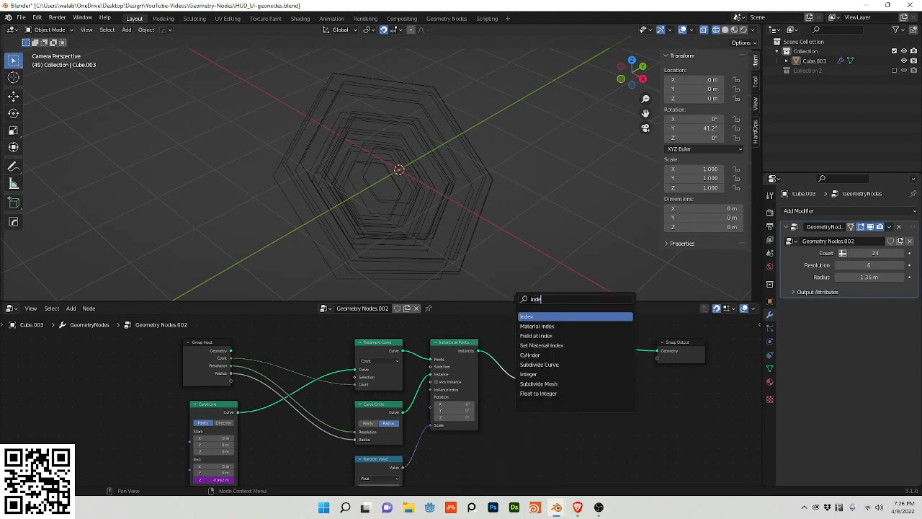
key(Return)
click(554, 413)
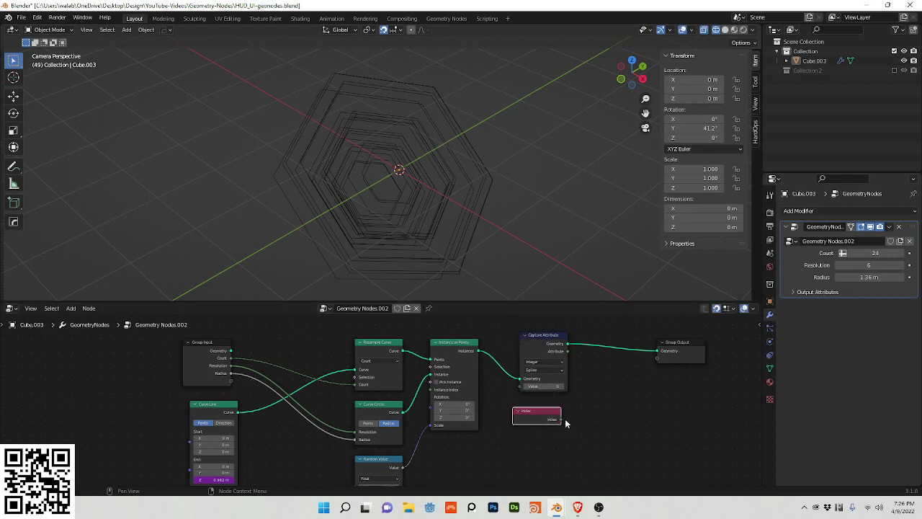
mouse_move(561, 420)
mouse_down()
mouse_move(521, 388)
mouse_move(551, 411)
mouse_up()
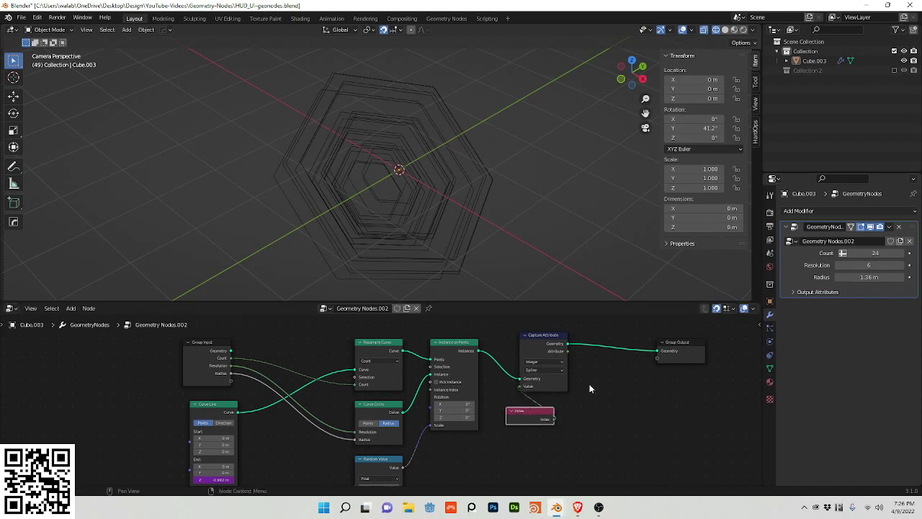
- Insert a Realize Instances node before Capture Attribute
key(shift+a)
mouse_move(591, 388)
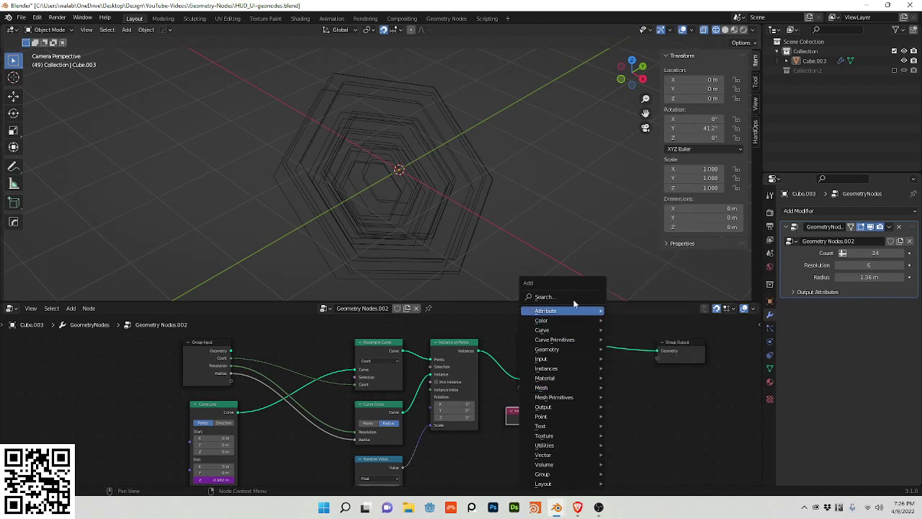
click(571, 297)
text(res)
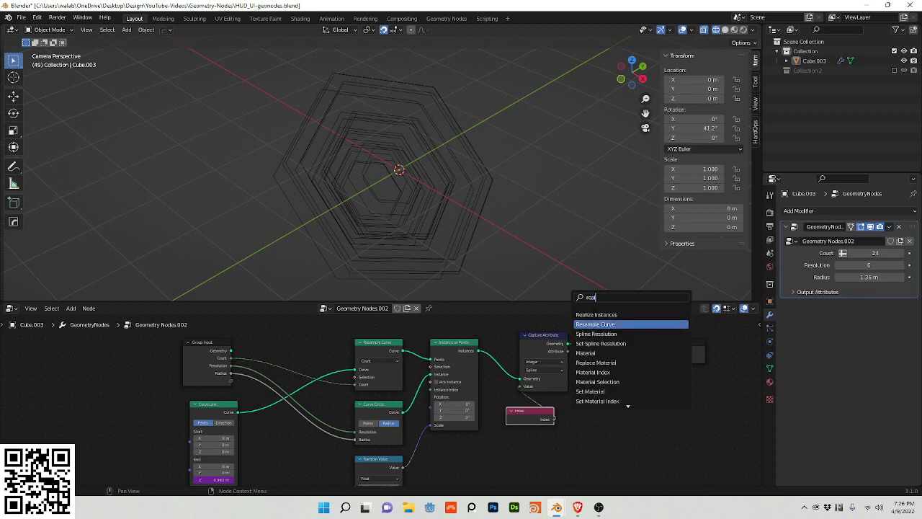
click(592, 314)
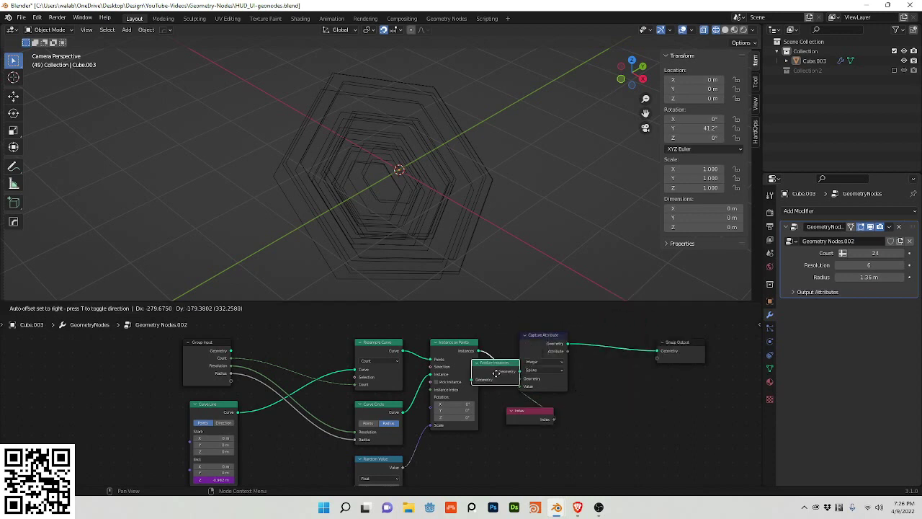
click(539, 371)
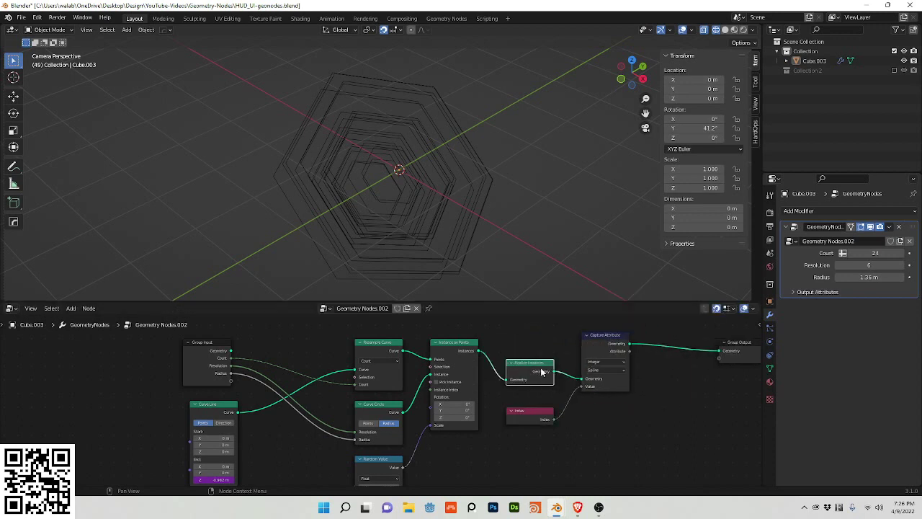
- Add a second Resample Curve node before Group Output
middle_drag(635, 392, 536, 404)
key(shift+a)
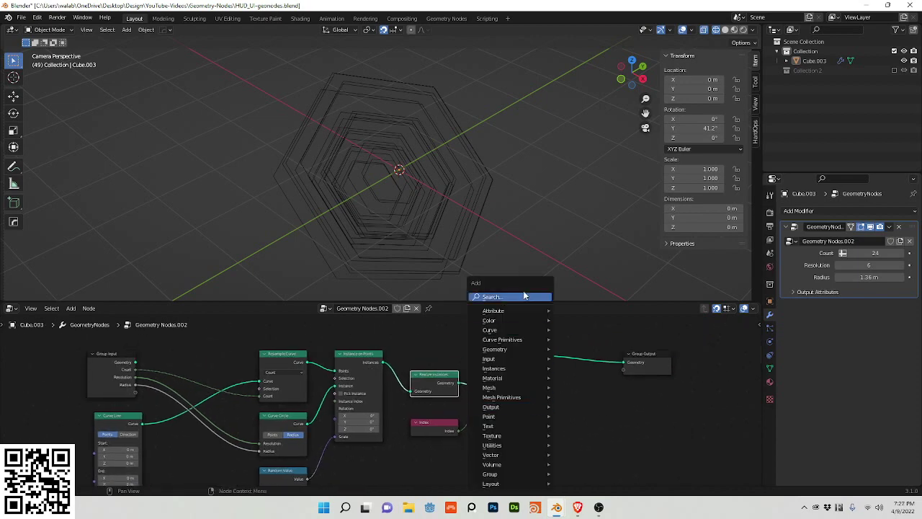
click(525, 296)
text(res)
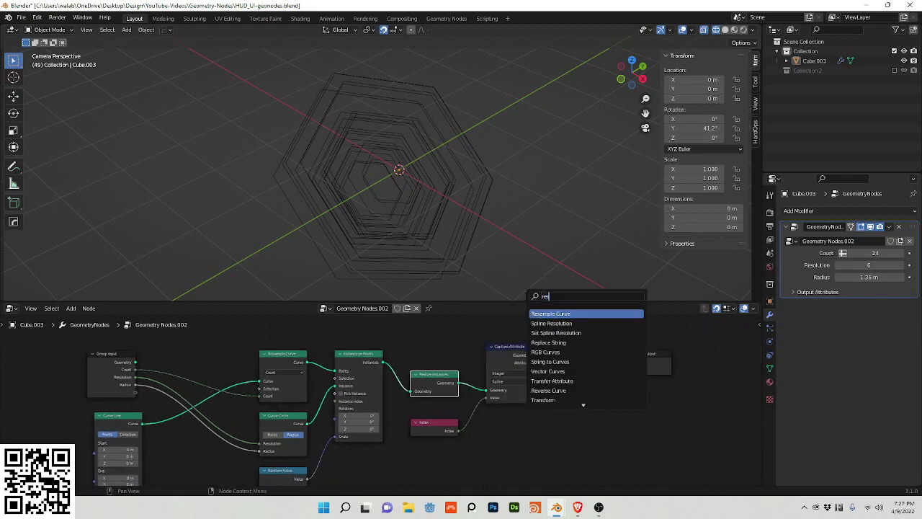
click(549, 314)
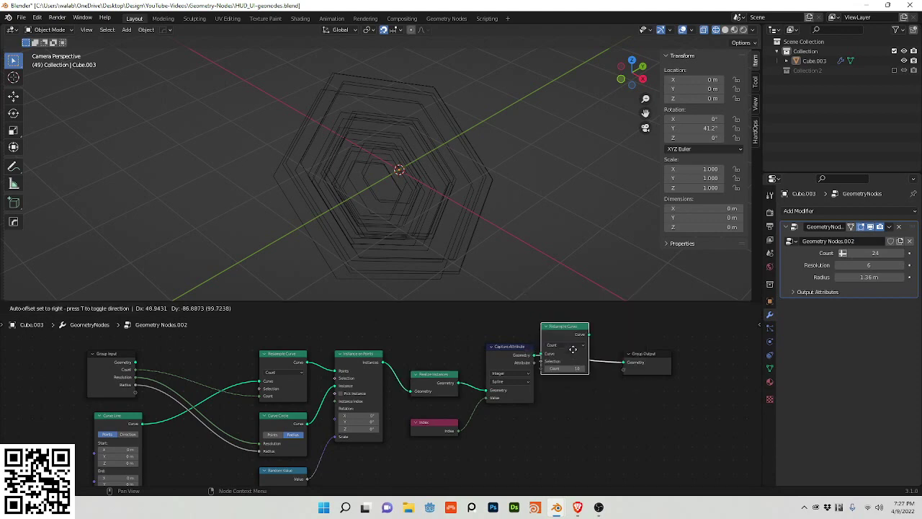
click(560, 389)
- Duplicate Random Value as an Integer, seeded by the captured Index, and feed it to Resample Count
key(shift+a)
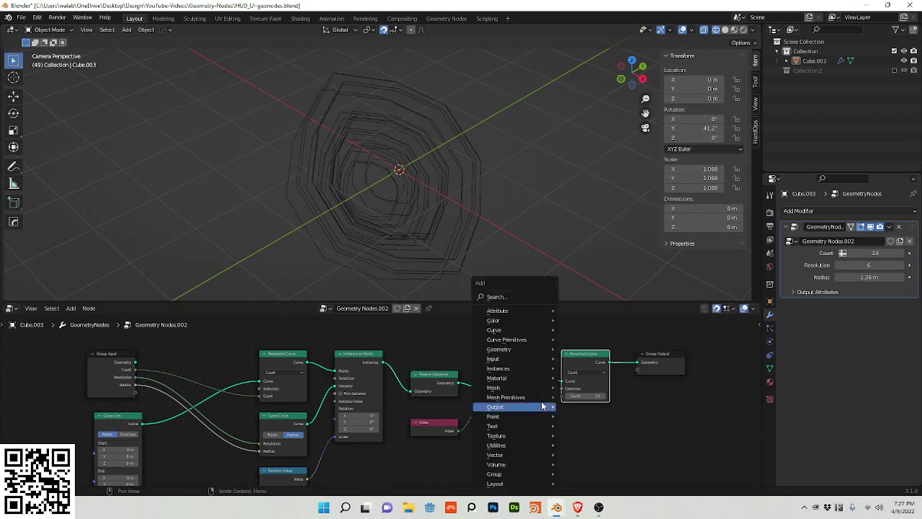
click(297, 474)
key(shift+d)
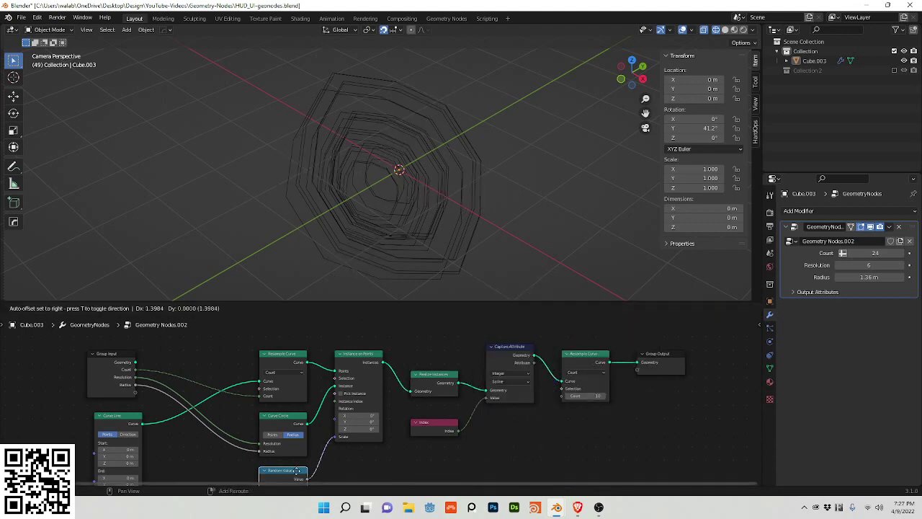
click(559, 418)
drag(534, 363, 519, 440)
click(532, 438)
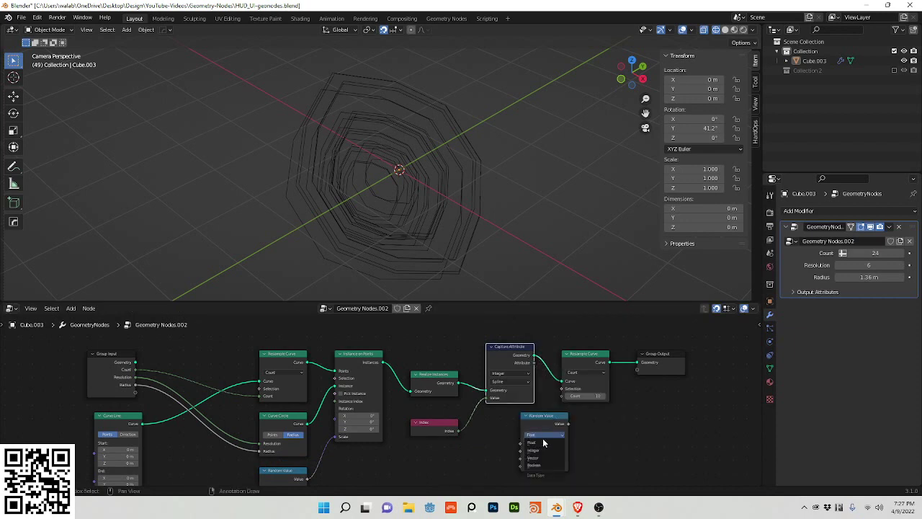
click(545, 449)
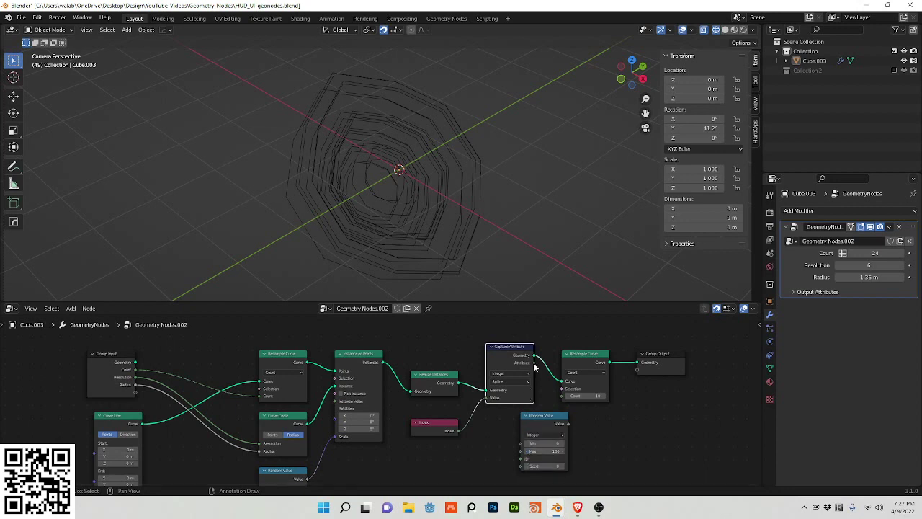
drag(534, 363, 512, 378)
key(Escape)
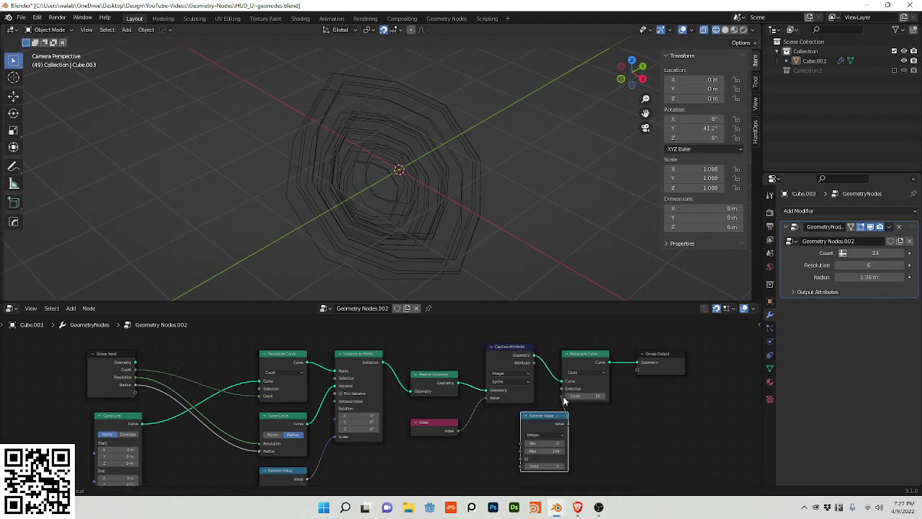
drag(562, 397, 557, 424)
- Set the integer random range to Min 0 and Max 128
click(552, 442)
key(Tab)
text(128)
key(Return)
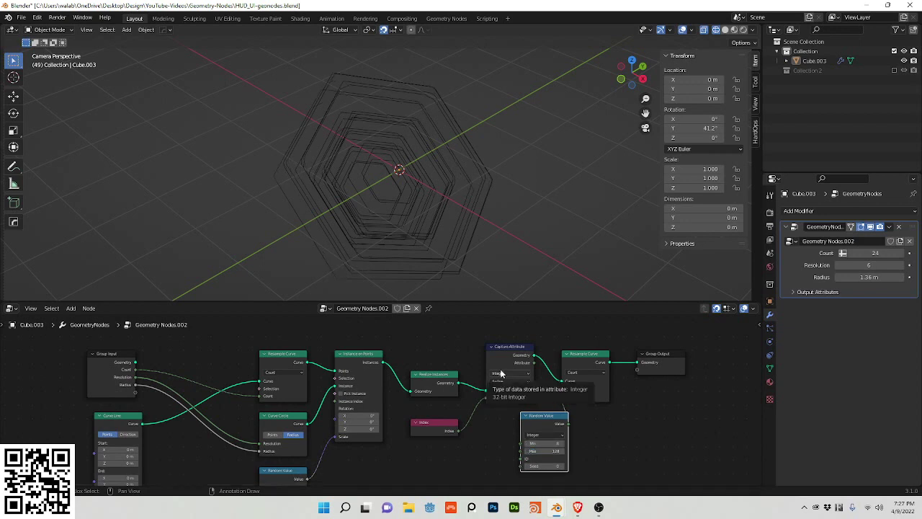
click(537, 368)
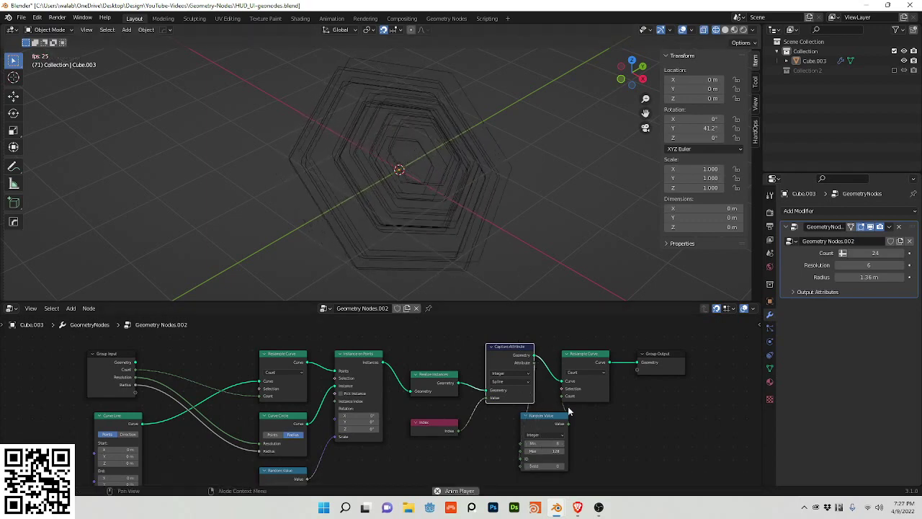
middle_drag(595, 424, 574, 400)
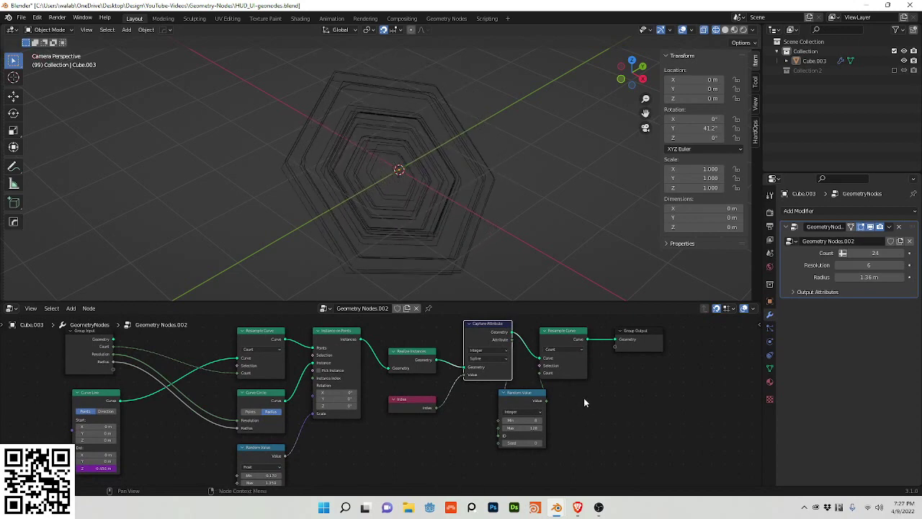
- Insert an Instance on Points node between Resample Curve and Group Output
key(shift+a)
click(623, 400)
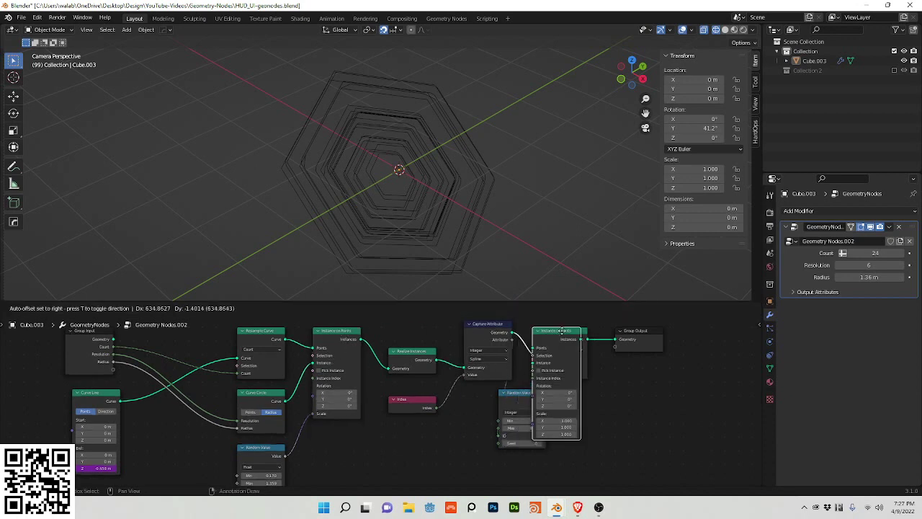
click(653, 381)
middle_drag(705, 372, 609, 316)
- Add a Cube mesh node and use it as the instance geometry
key(shift+a)
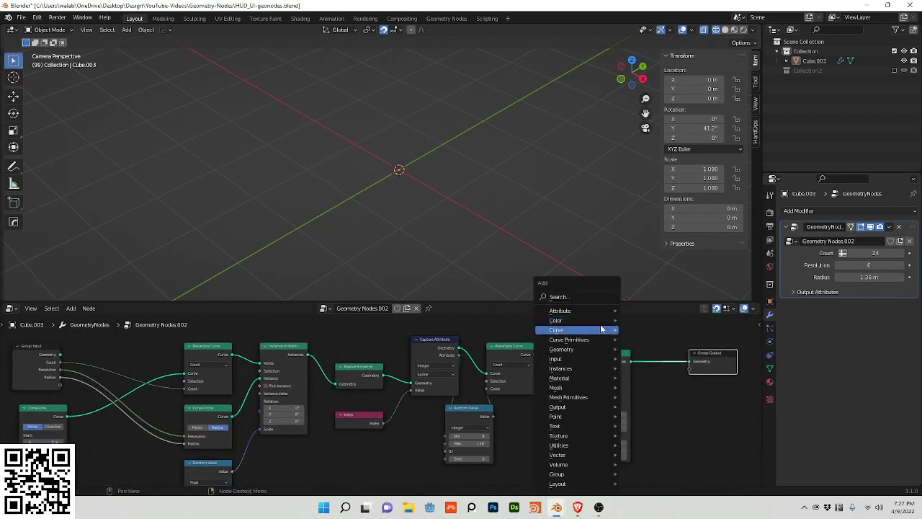
text(c)
click(611, 326)
click(571, 413)
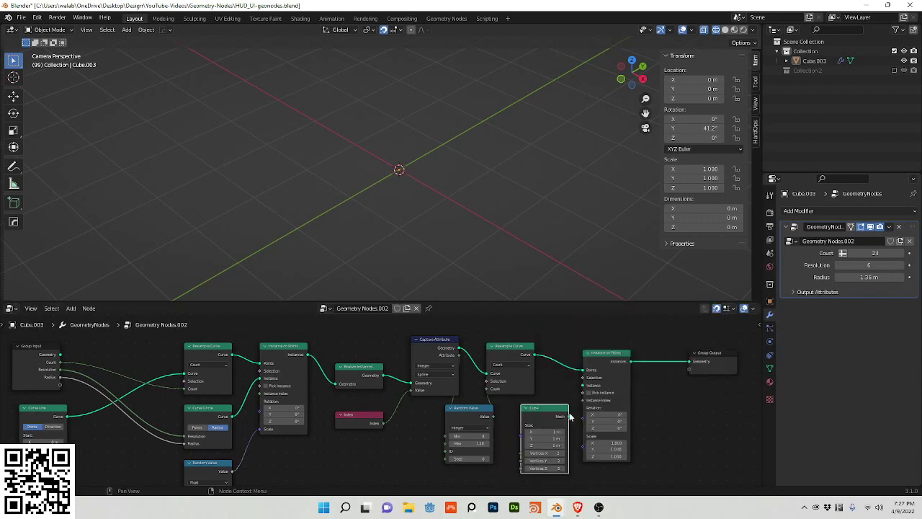
drag(568, 416, 582, 386)
- Switch to rendered shading and set the Cube size to 0.01 m on X, Y and Z
key(z)
click(463, 202)
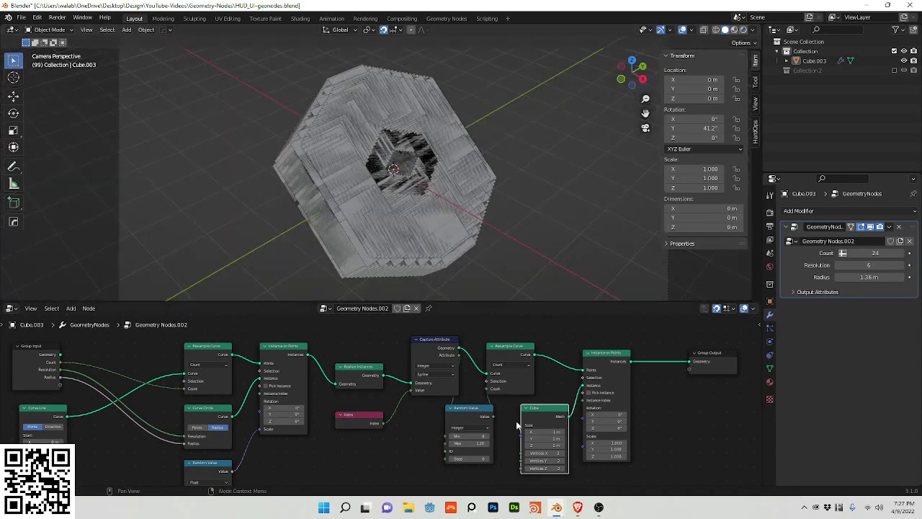
click(539, 431)
text(0.01)
key(Tab)
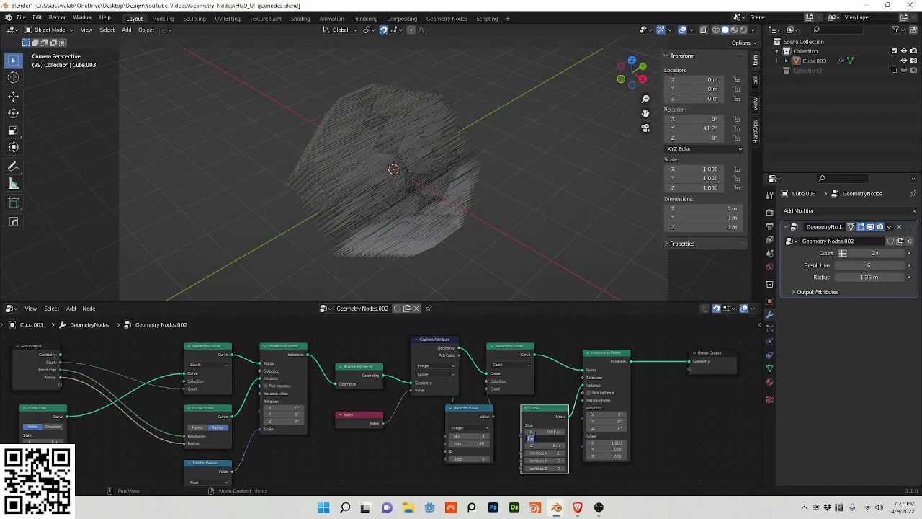
text(0.01)
key(Tab)
text(0.01)
key(Return)
- Check the dotted rings in rendered shading, return to solid, and play the animation with Cube.003 selected
key(z)
click(503, 141)
key(z)
click(559, 158)
click(424, 170)
key(space)
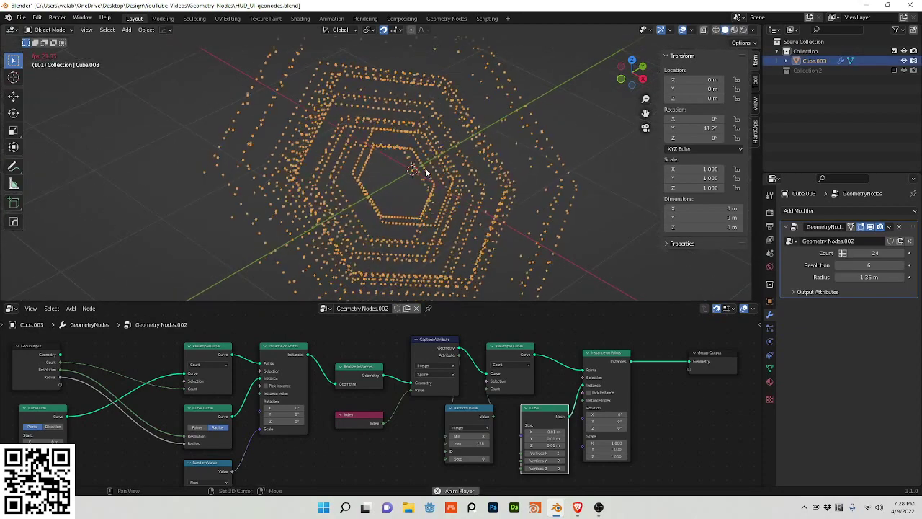
click(314, 225)
click(374, 200)
middle_drag(679, 437, 609, 363)
- Add a local Axis Angle Rotate Euler node feeding the Instance on Points Rotation
key(space)
key(shift+a)
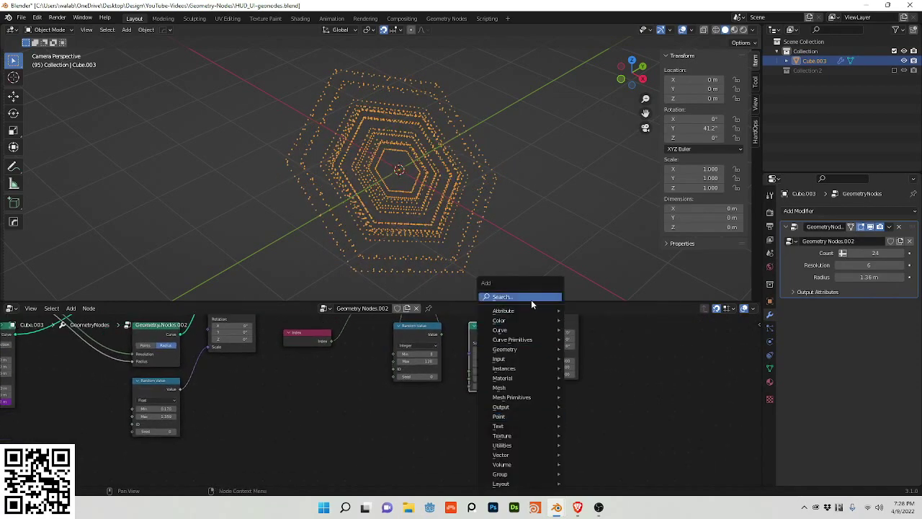
click(530, 297)
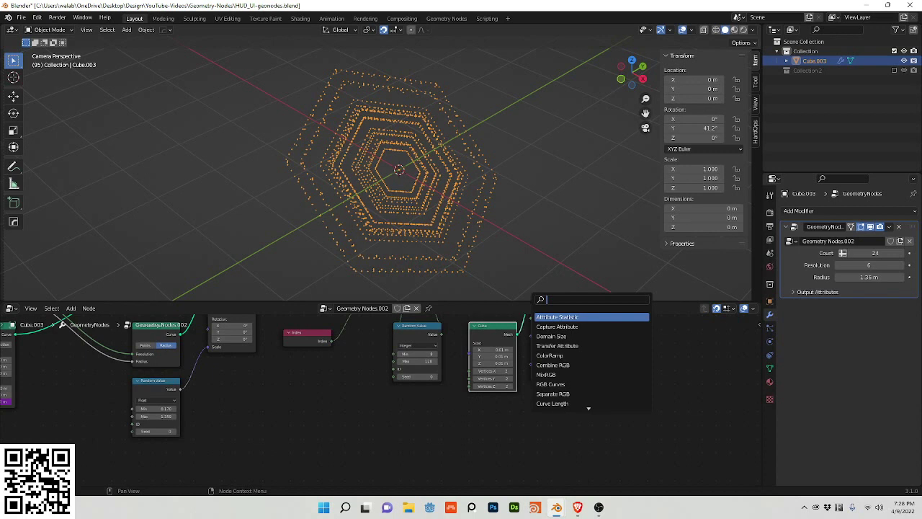
text(rotate)
key(Return)
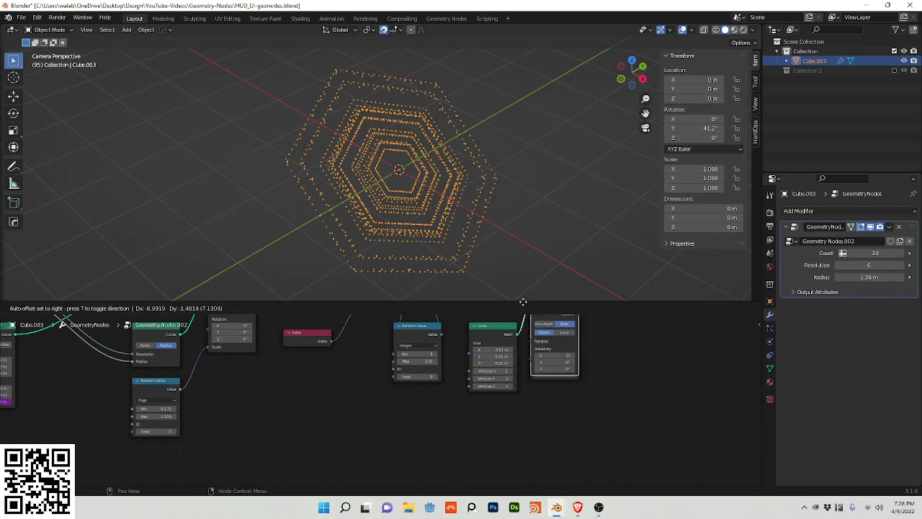
click(490, 416)
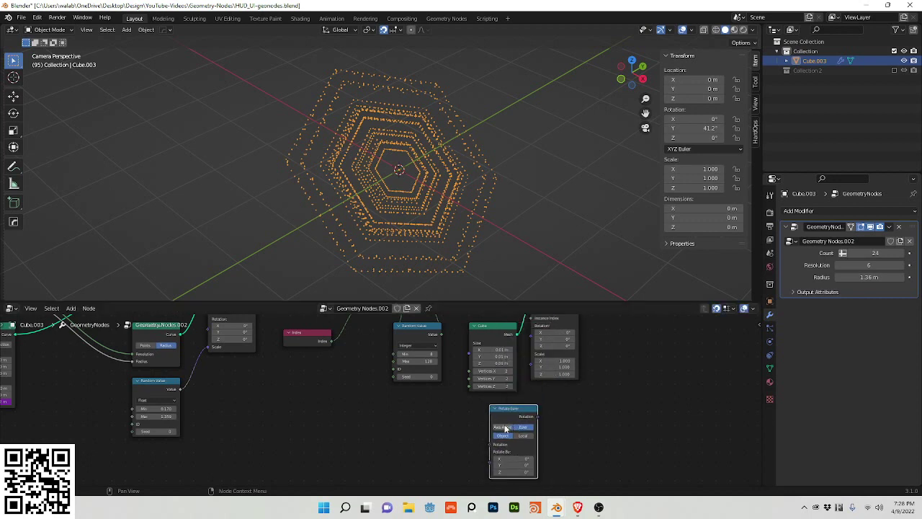
click(505, 428)
click(522, 435)
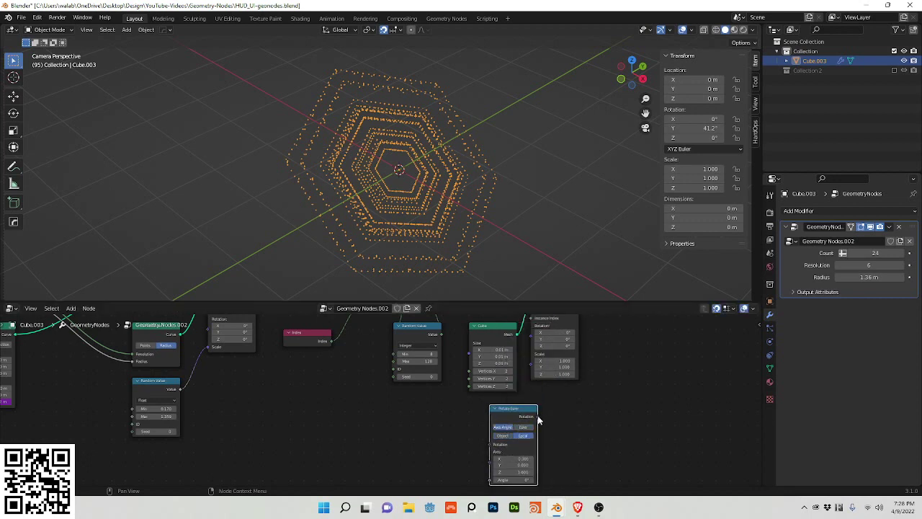
drag(538, 416, 531, 326)
- Add an Align Euler to Vector node feeding into Rotate Euler
key(shift+a)
click(432, 296)
text(al)
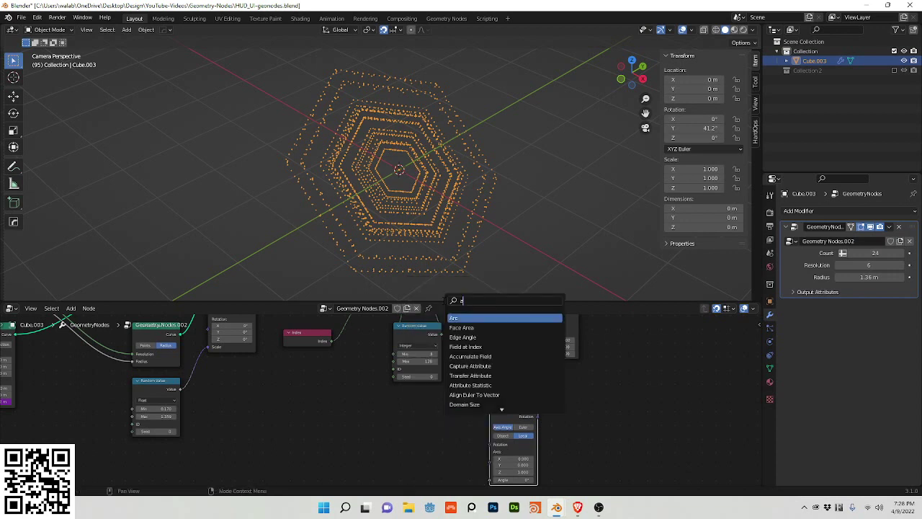
click(475, 317)
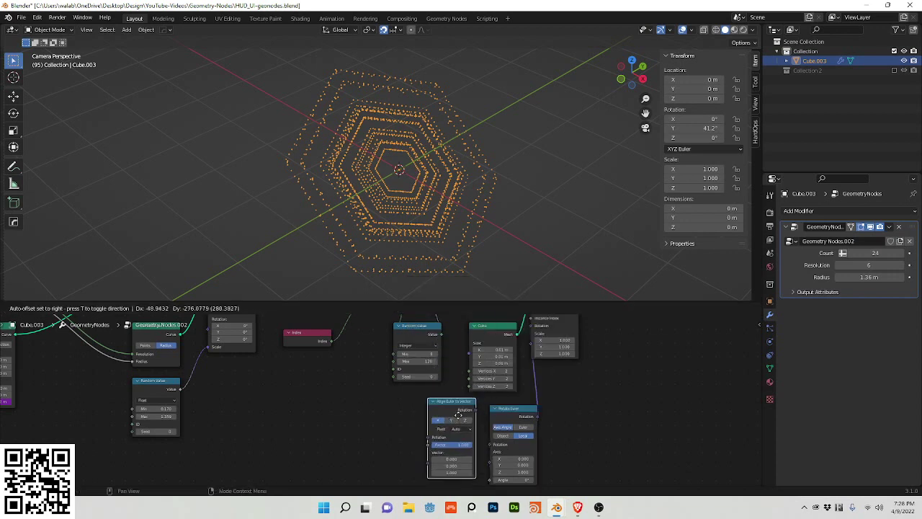
click(442, 426)
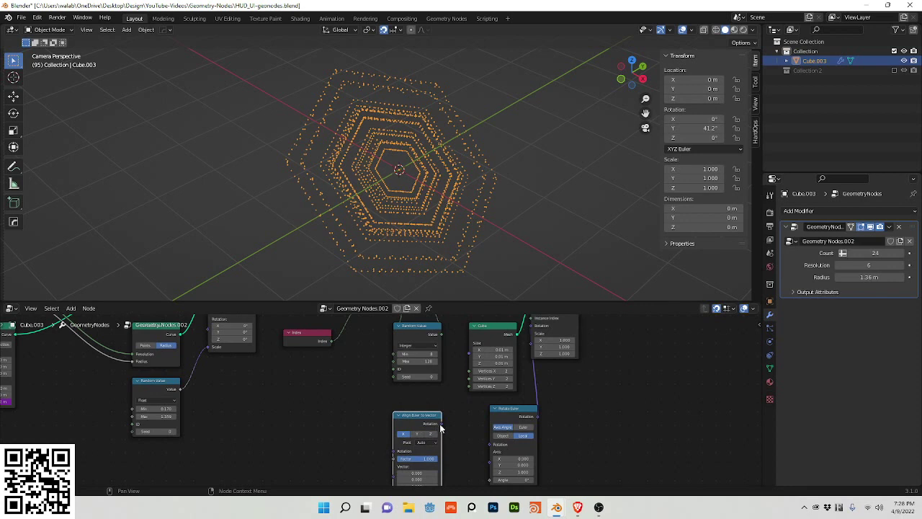
drag(442, 424, 491, 444)
- Add a Curve Tangent node driving the Align Euler to Vector node
key(shift+a)
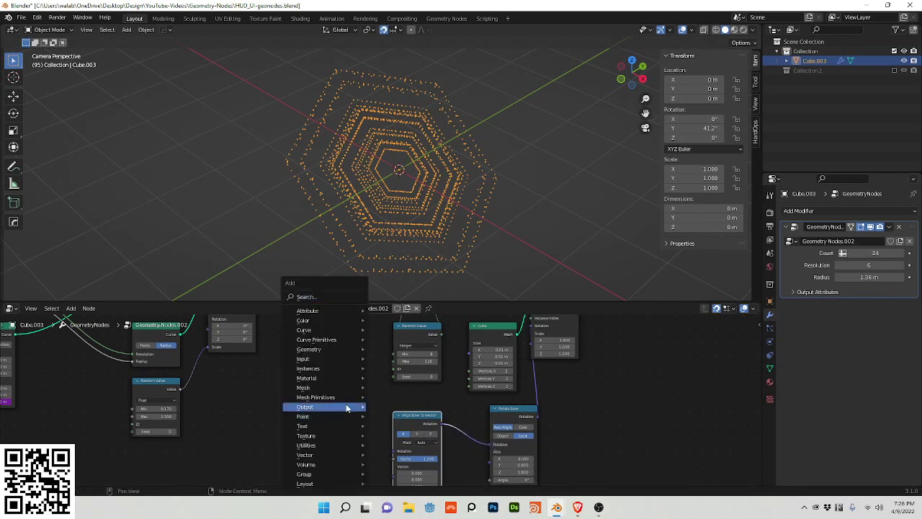
click(309, 295)
text(curve tan)
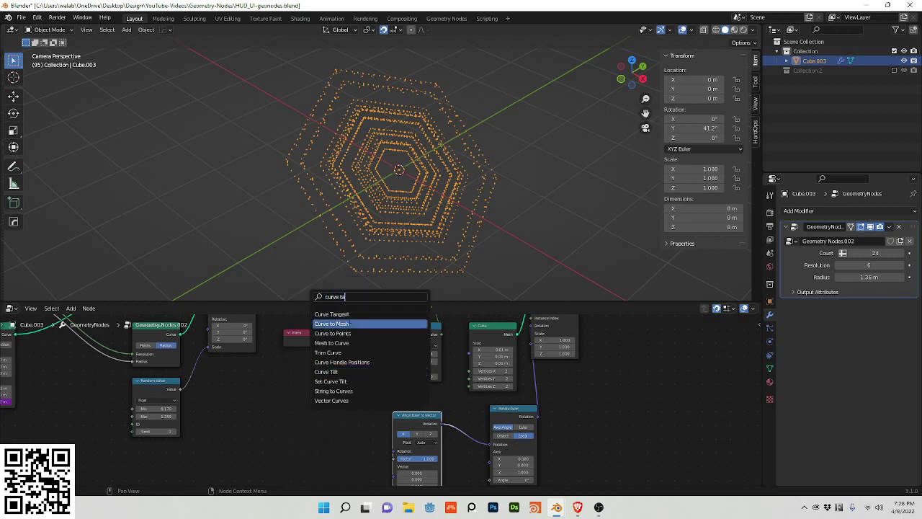
key(Return)
click(322, 470)
middle_drag(430, 459, 449, 432)
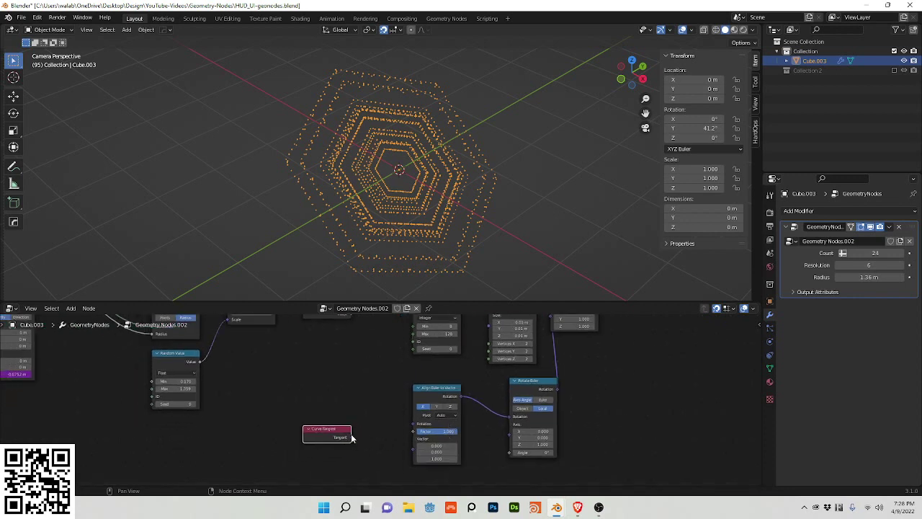
drag(354, 437, 413, 439)
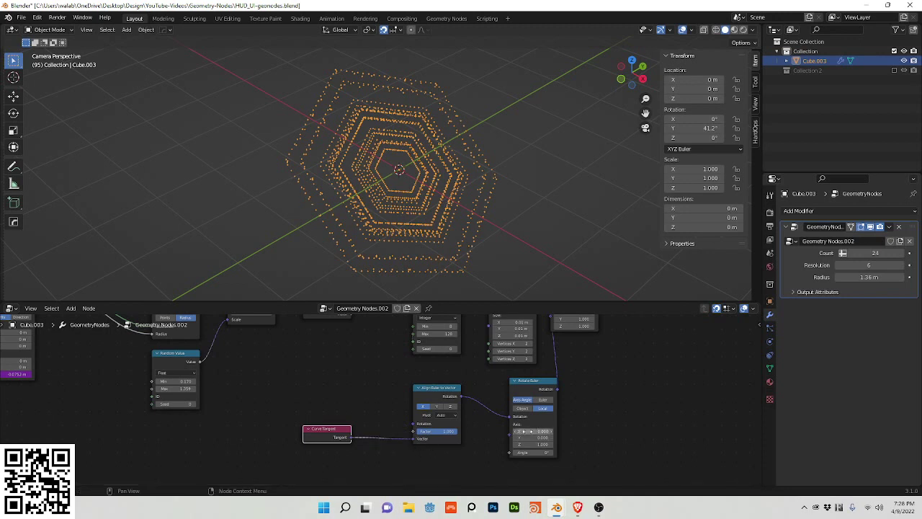
- Set the Rotate Euler axis to X (1, 0)
click(529, 430)
text(1)
key(Tab)
key(Tab)
text(0)
key(Tab)
- Duplicate the Realize Instances node and insert the copy before Group Output
middle_drag(581, 373, 447, 473)
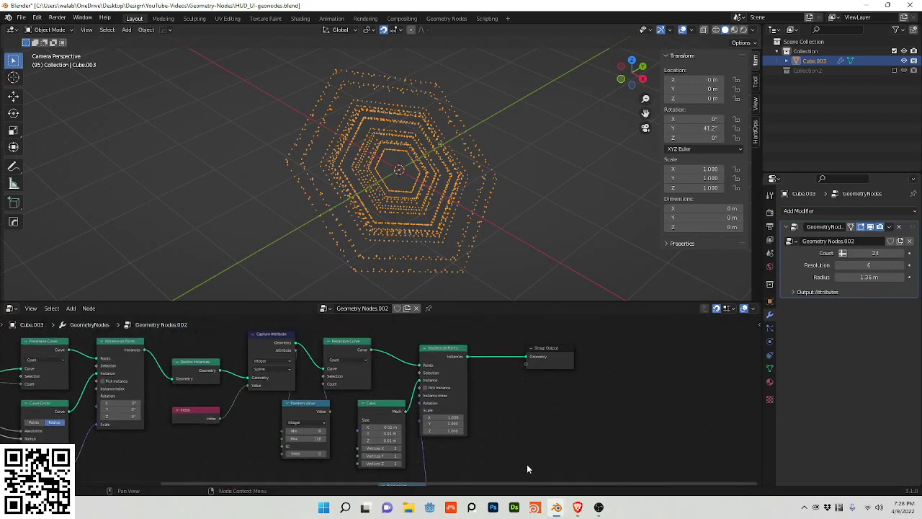
key(shift+a)
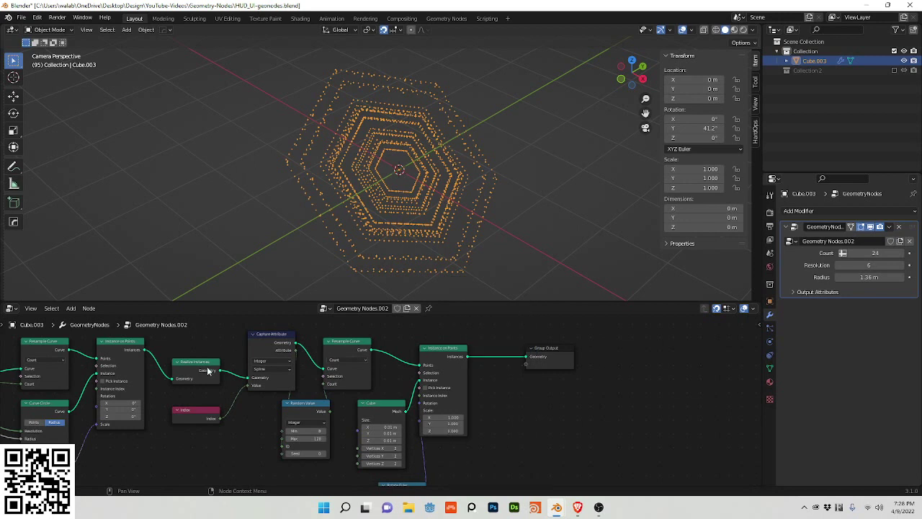
key(shift+d)
click(476, 362)
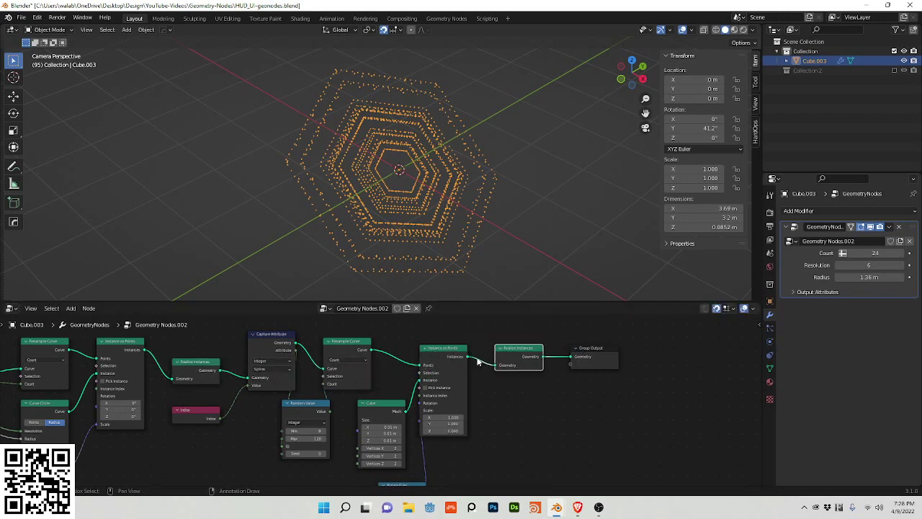
- Insert a Set Material node before the output and assign the material named Material
key(shift+a)
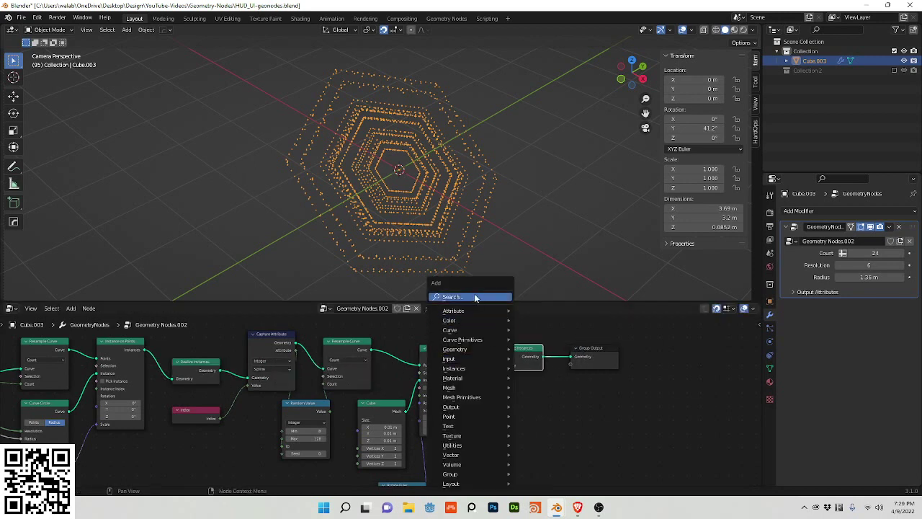
text(set)
key(Return)
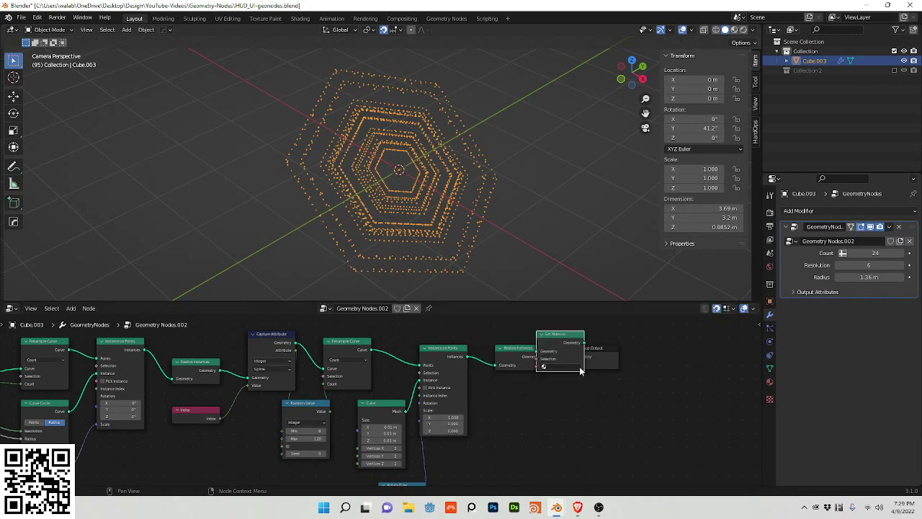
click(584, 369)
click(589, 368)
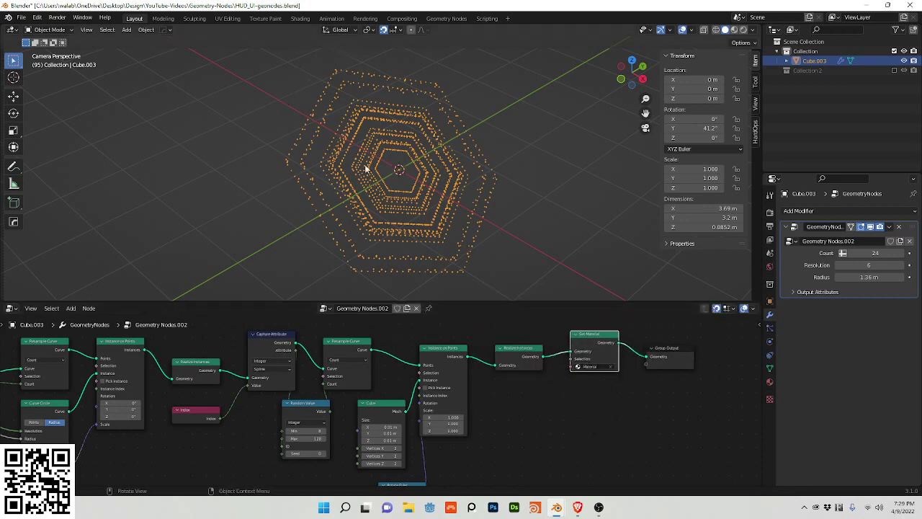
- Save the file and show the Material's node tree in the Shader Editor
key(ctrl+s)
click(13, 309)
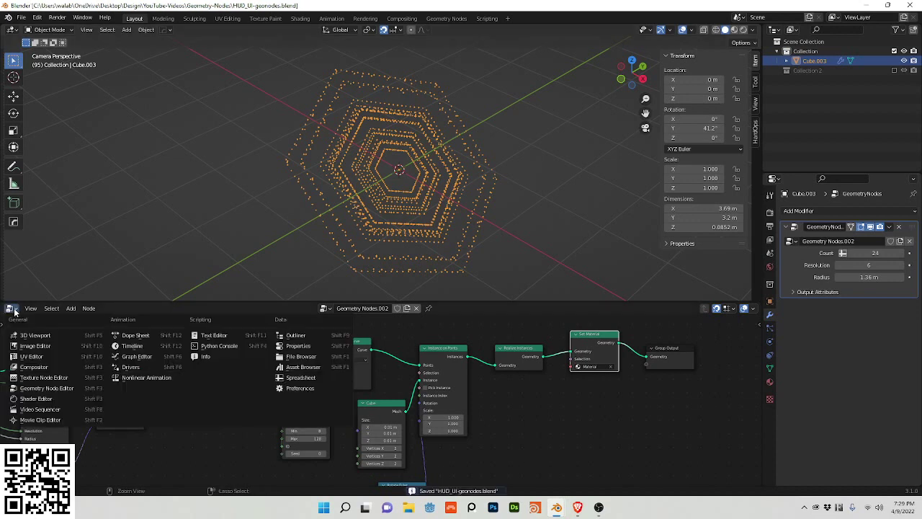
click(45, 398)
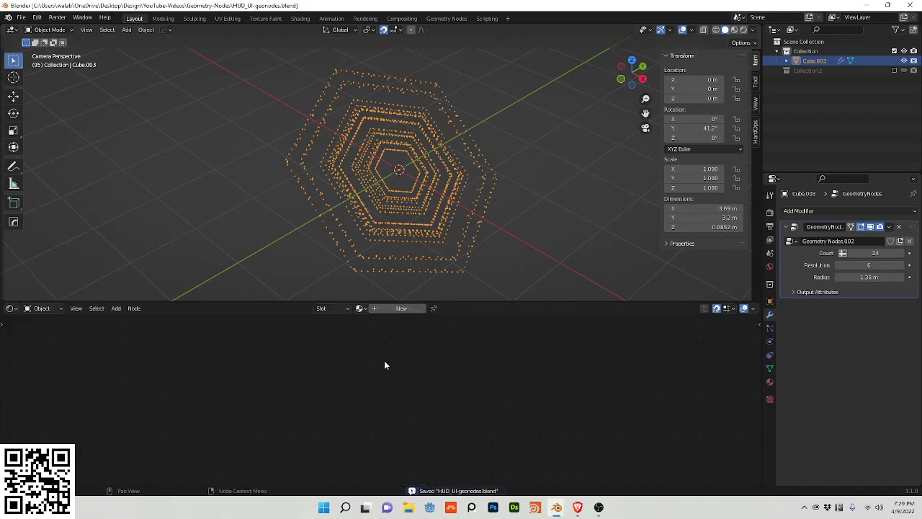
click(362, 308)
click(379, 322)
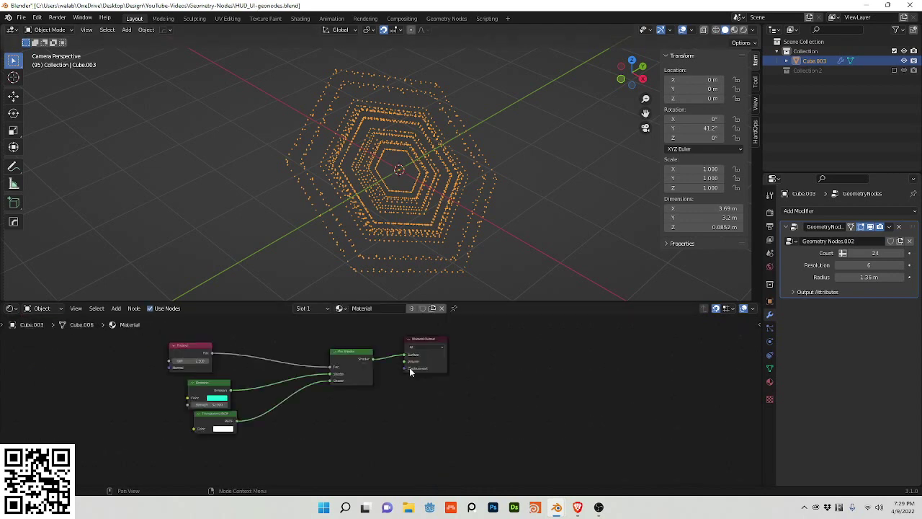
key(Home)
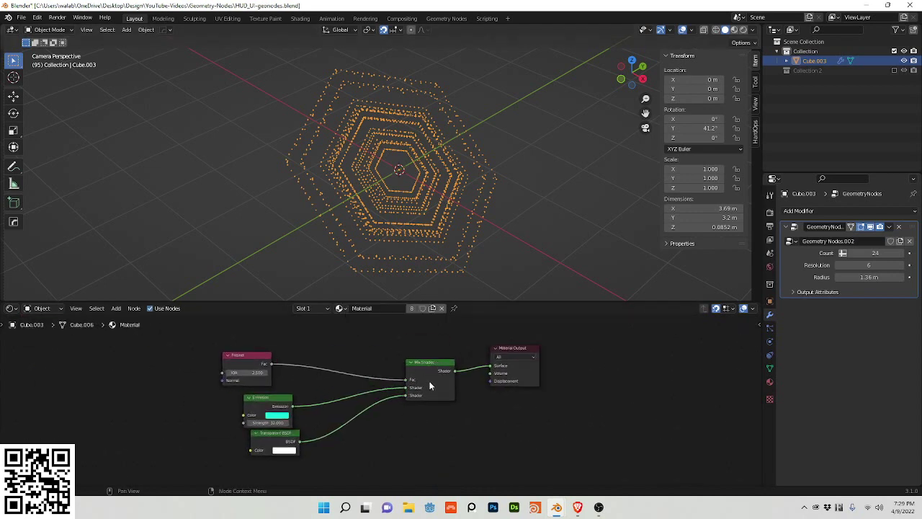
- Tidy the Emission and Transparent BSDF nodes, keep Alpha Blend, and switch to rendered shading
click(271, 411)
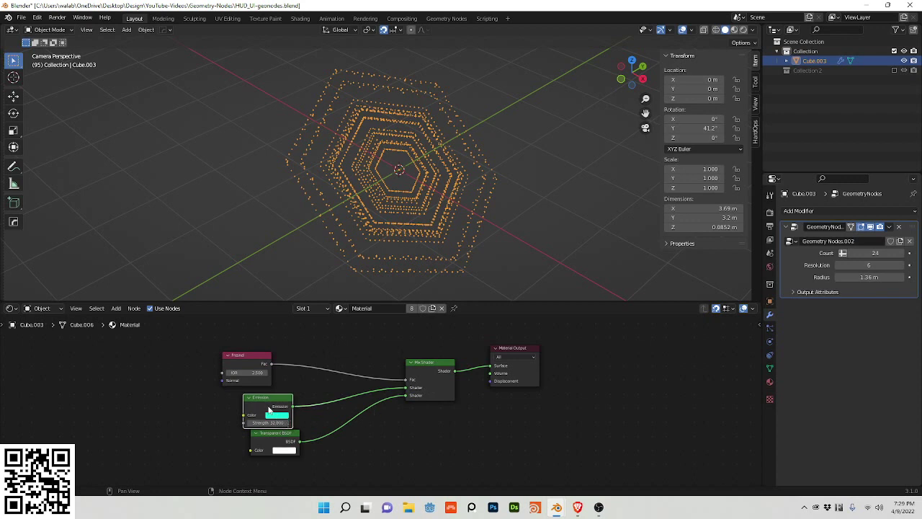
drag(261, 406, 239, 406)
drag(284, 440, 289, 453)
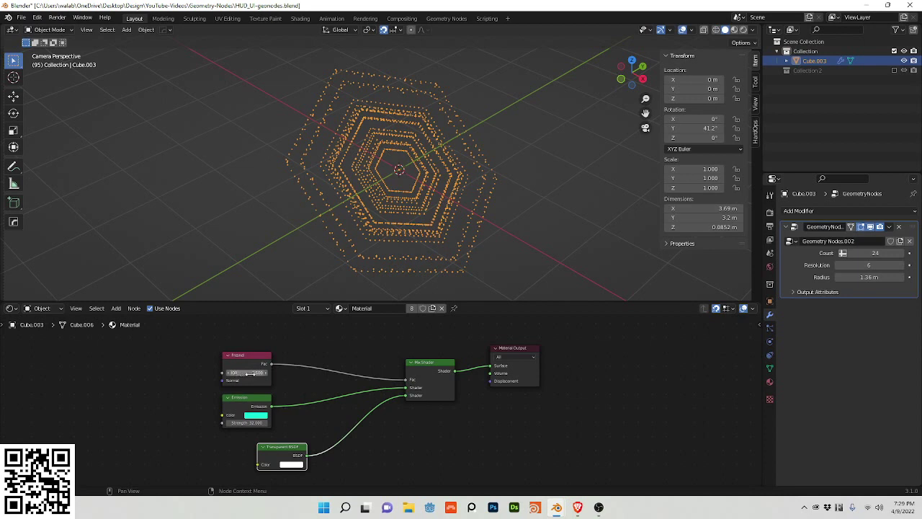
key(n)
click(754, 419)
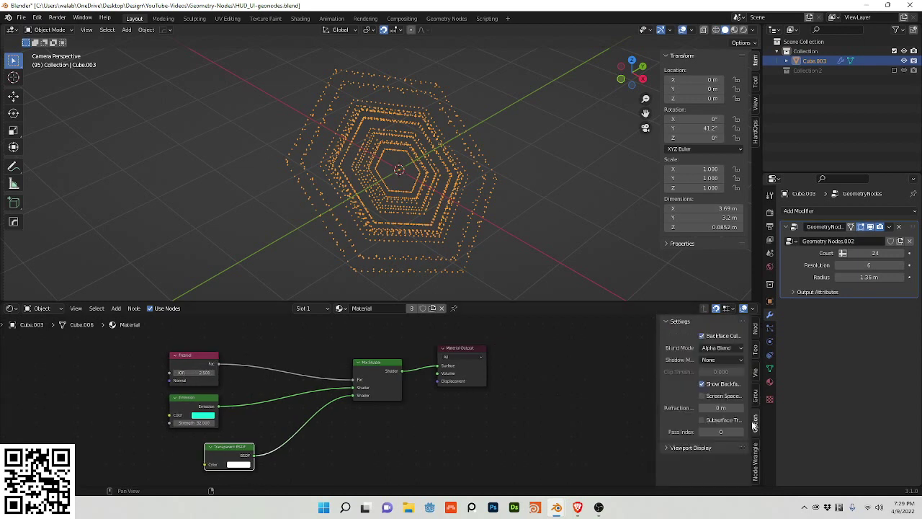
click(718, 348)
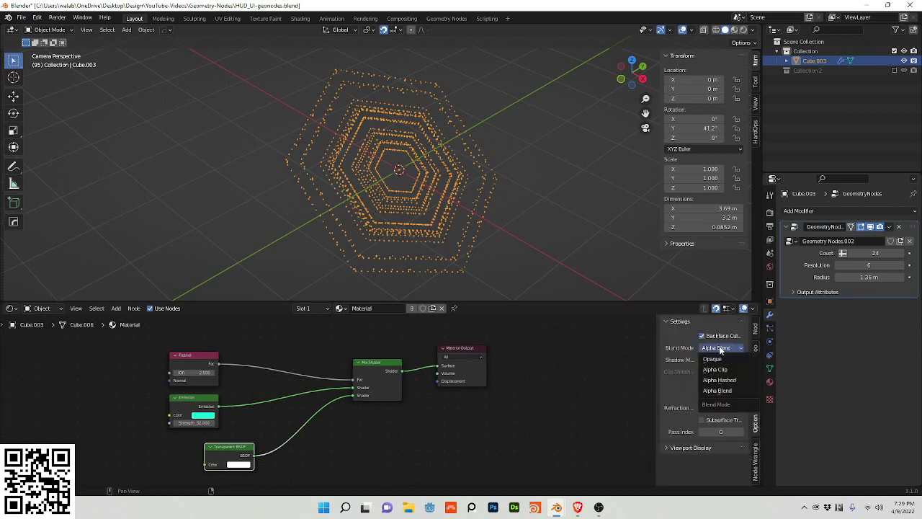
key(z)
click(472, 81)
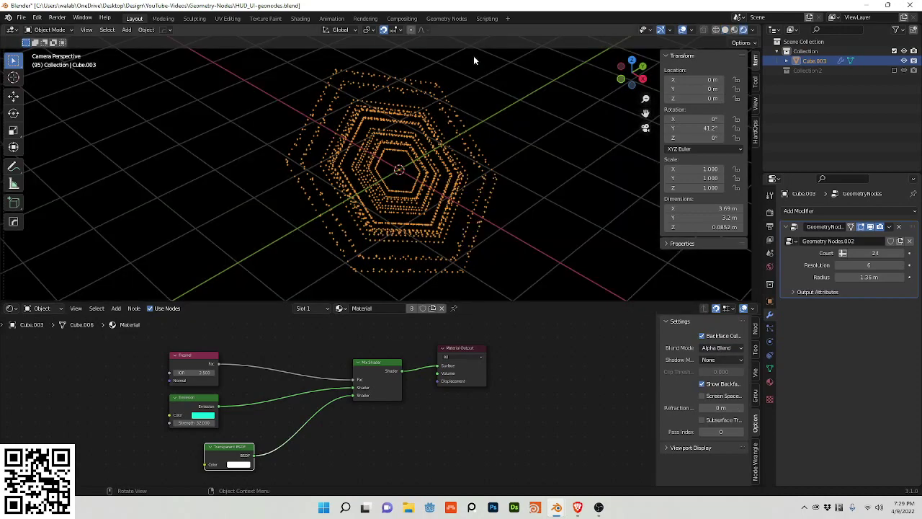
- Play the animation to watch the rings glow cyan
key(space)
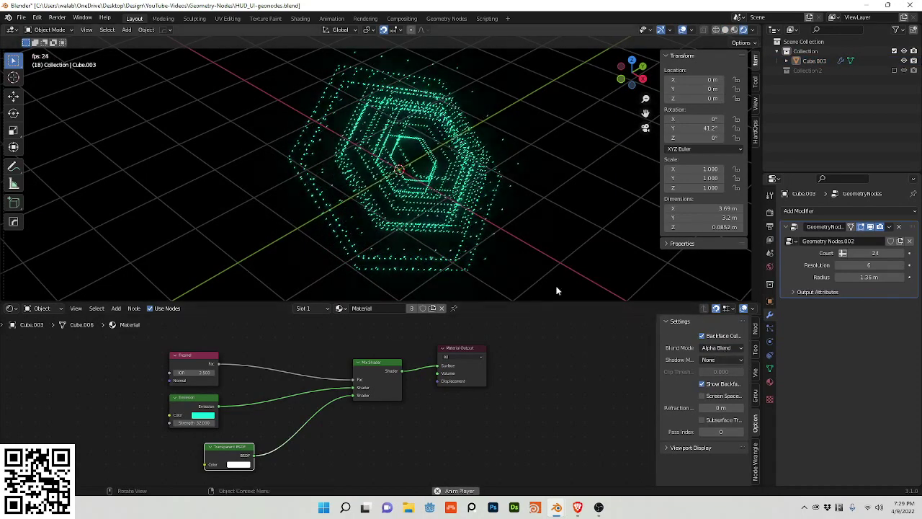
key(space)
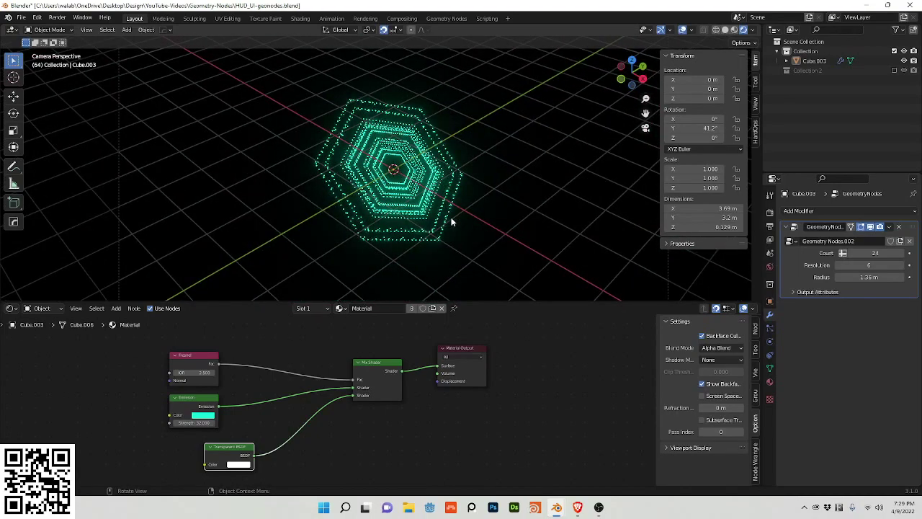
key(space)
key(space)
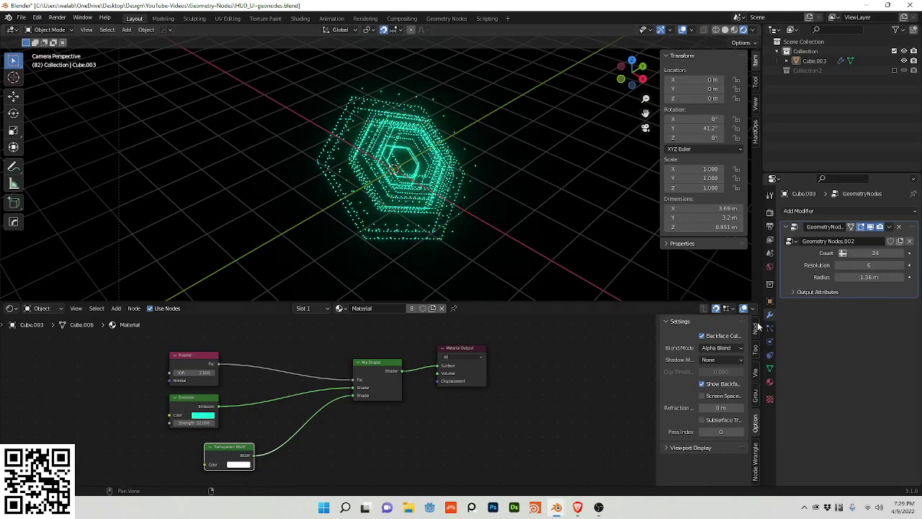
- Add a Displace modifier using the Clouds texture 'Texture' with strength 0.1
click(811, 216)
click(802, 264)
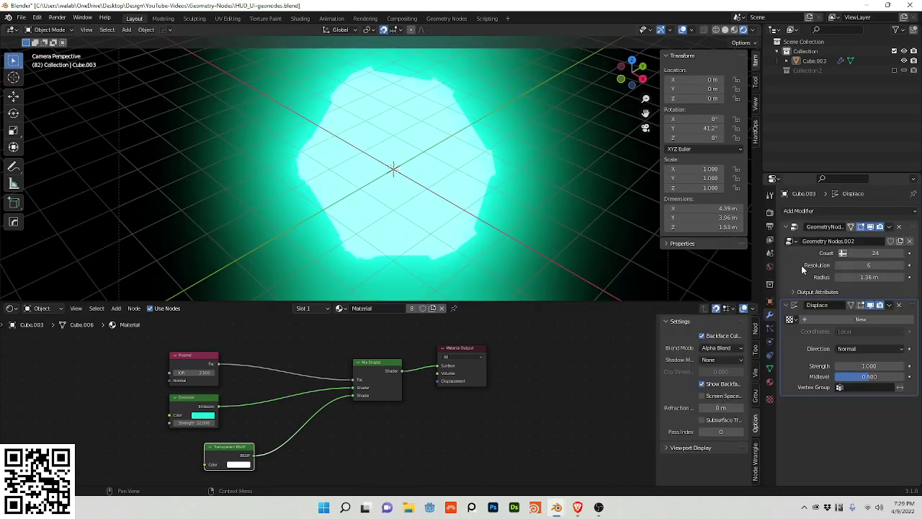
click(861, 319)
click(909, 319)
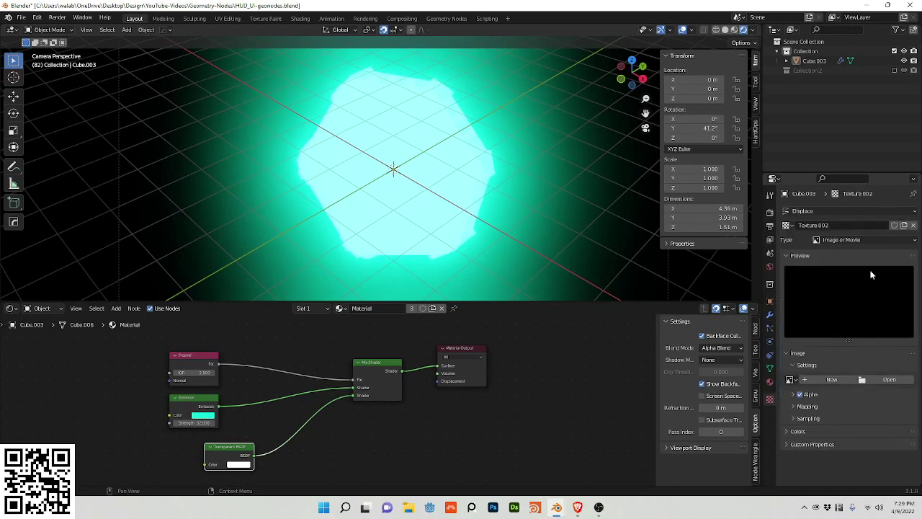
click(788, 225)
click(813, 239)
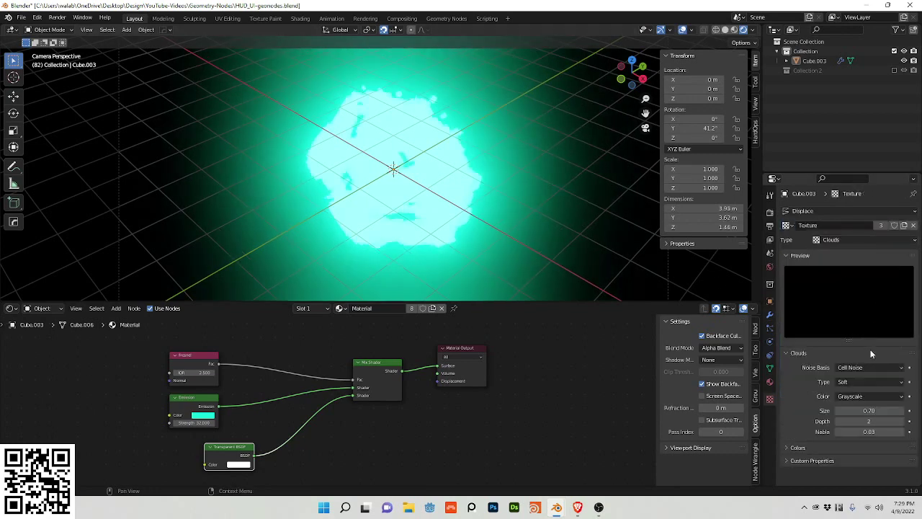
click(769, 316)
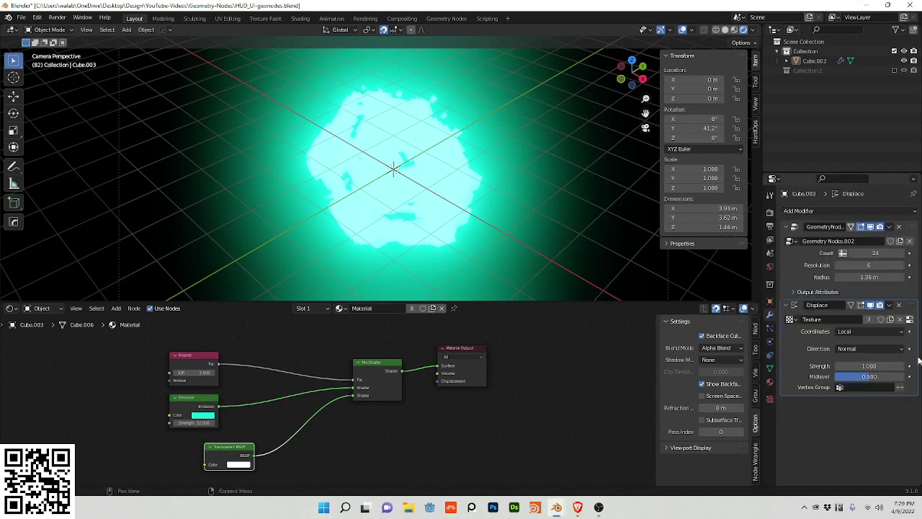
double_click(881, 366)
text(0.1)
key(Return)
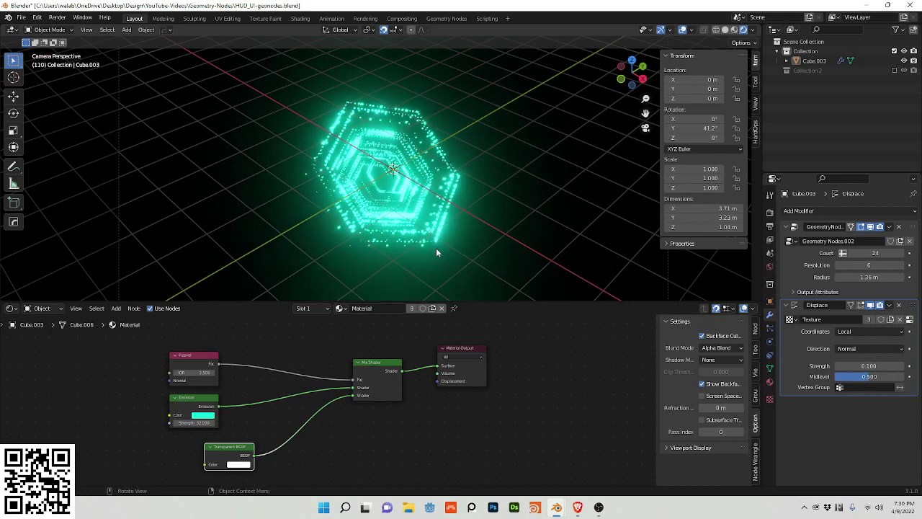
scroll(435, 252, up, 3)
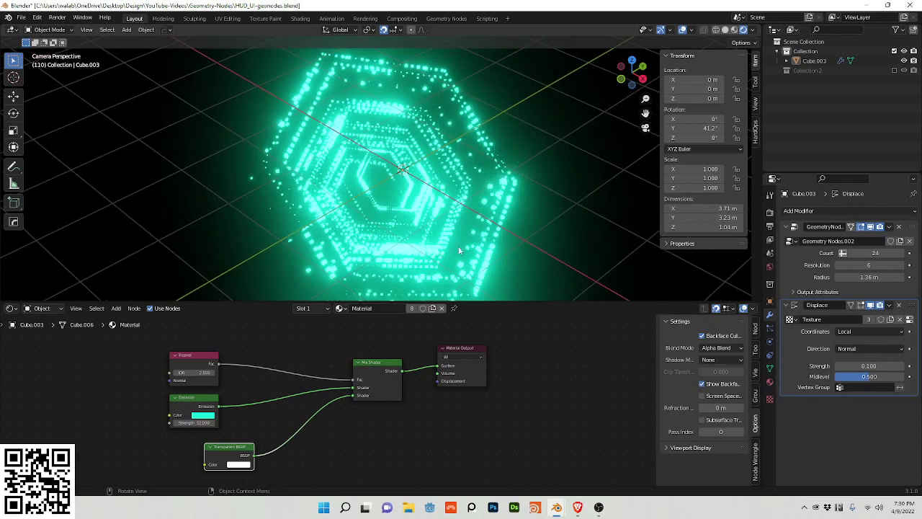
- Keep the displacement direction as Normal and take texture coordinates from an Object
click(861, 348)
click(862, 351)
click(856, 351)
click(856, 356)
click(845, 334)
click(846, 364)
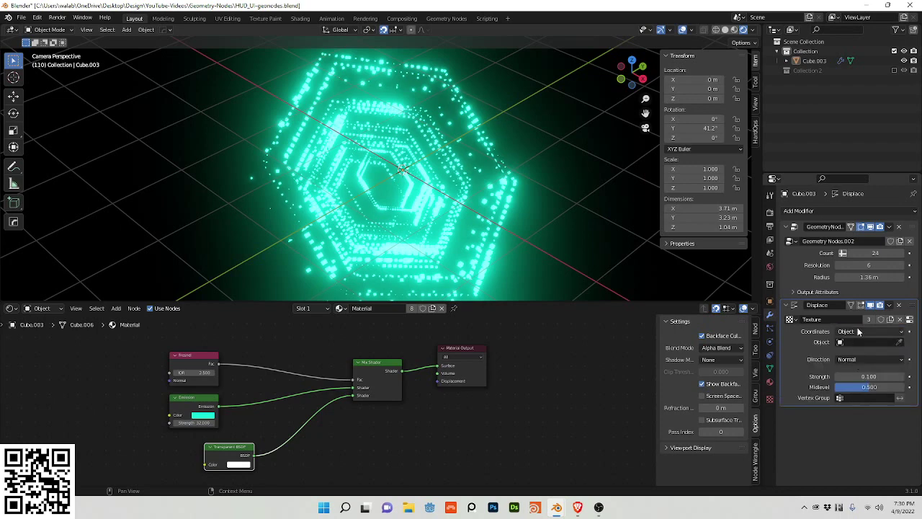
- Add a plain axes empty with Z rotation driven by #frame and Z location by #frame/2
key(shift+a)
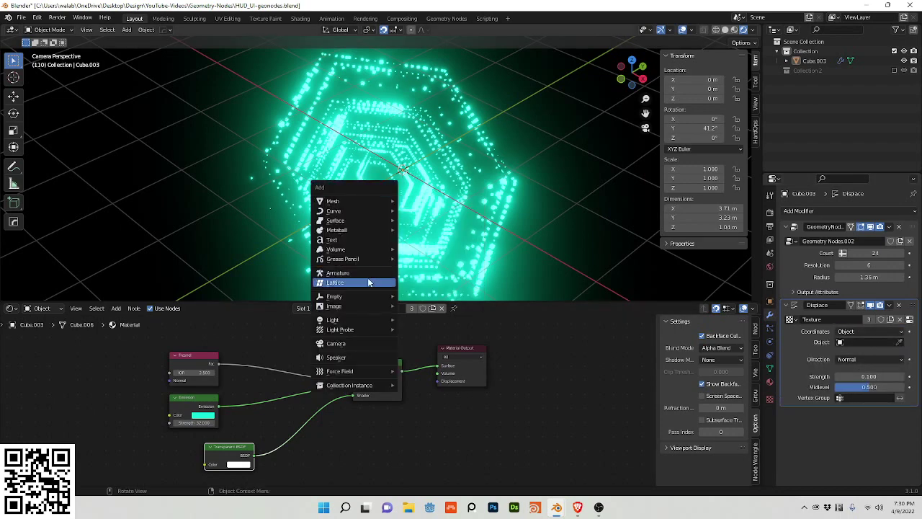
mouse_move(371, 298)
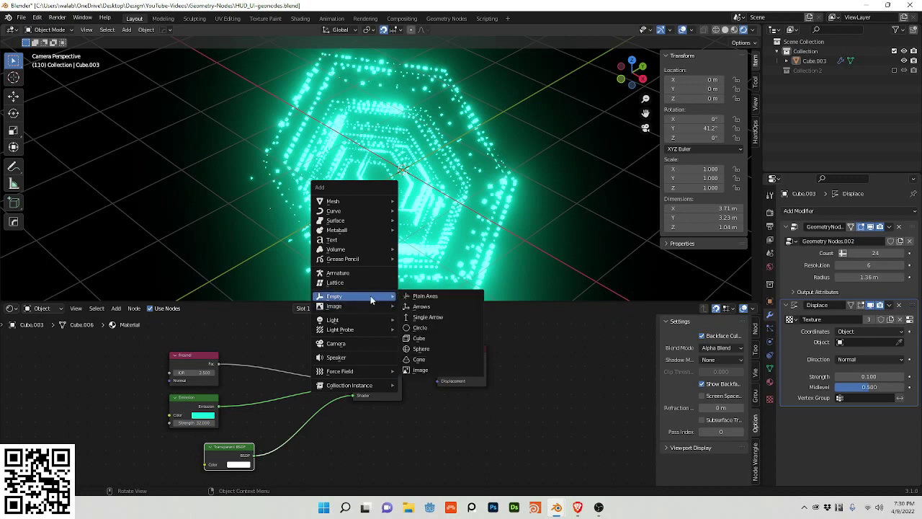
click(423, 296)
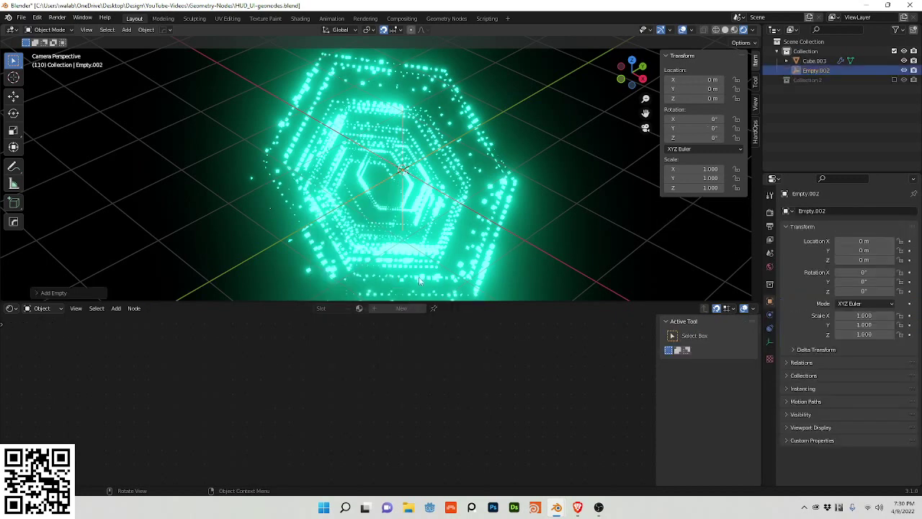
drag(690, 139, 713, 139)
click(695, 143)
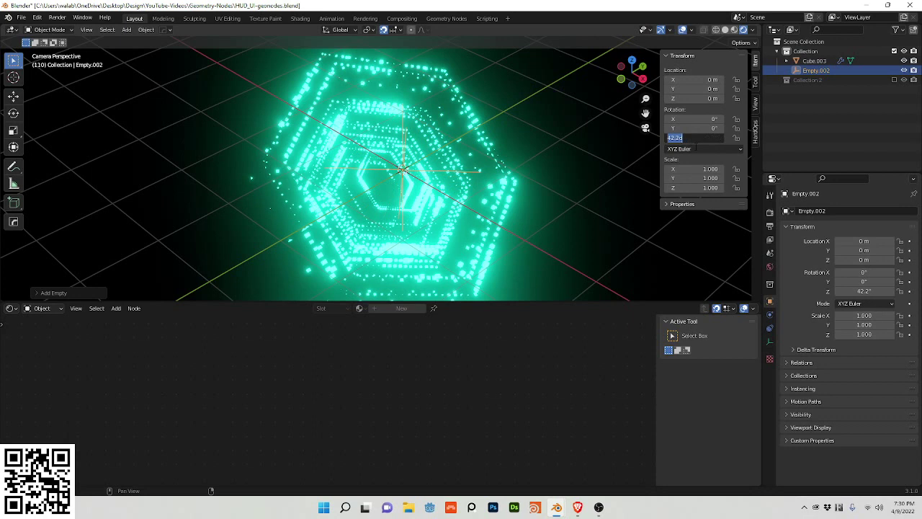
text(#frame)
key(Return)
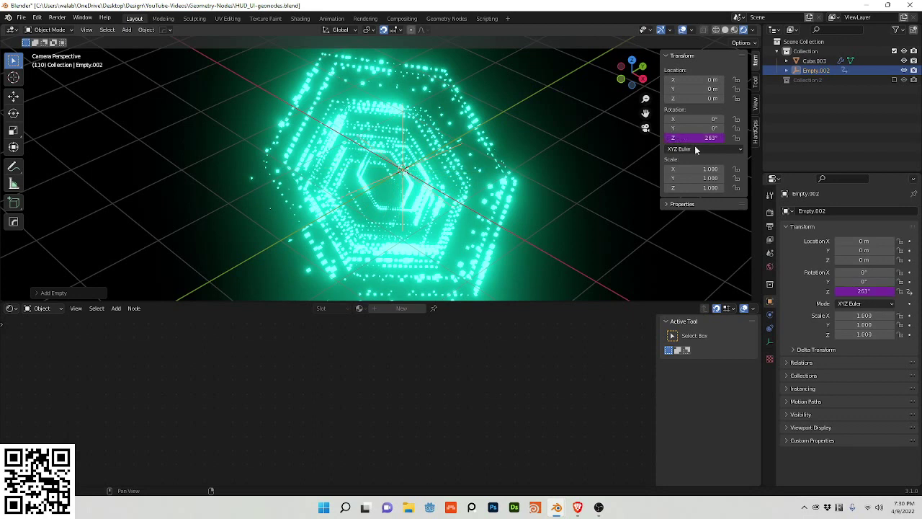
click(686, 95)
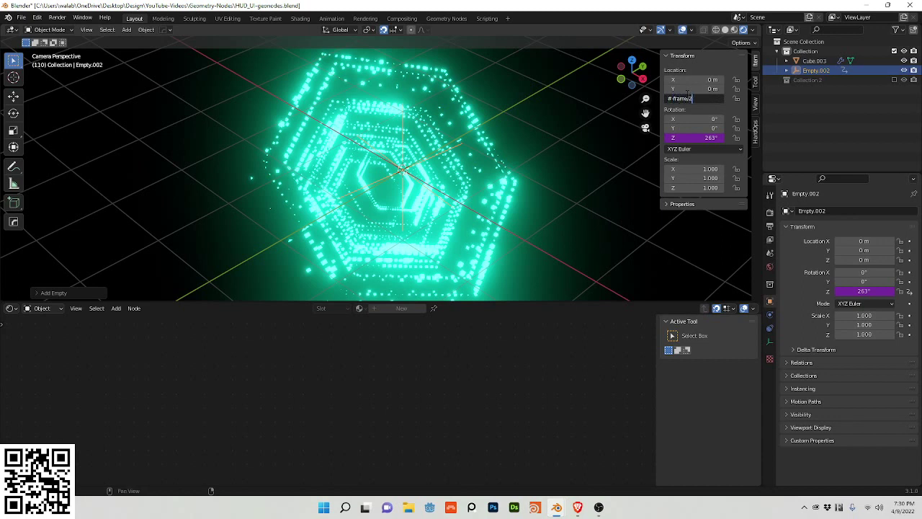
text(#frame/2)
key(Return)
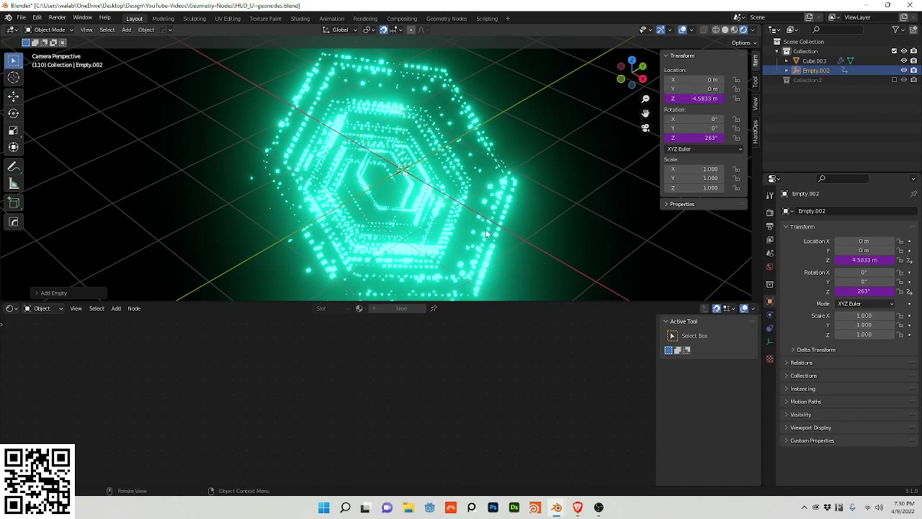
- Set Empty.002 as the Displace texture coordinate object and play the animation
click(484, 228)
click(868, 341)
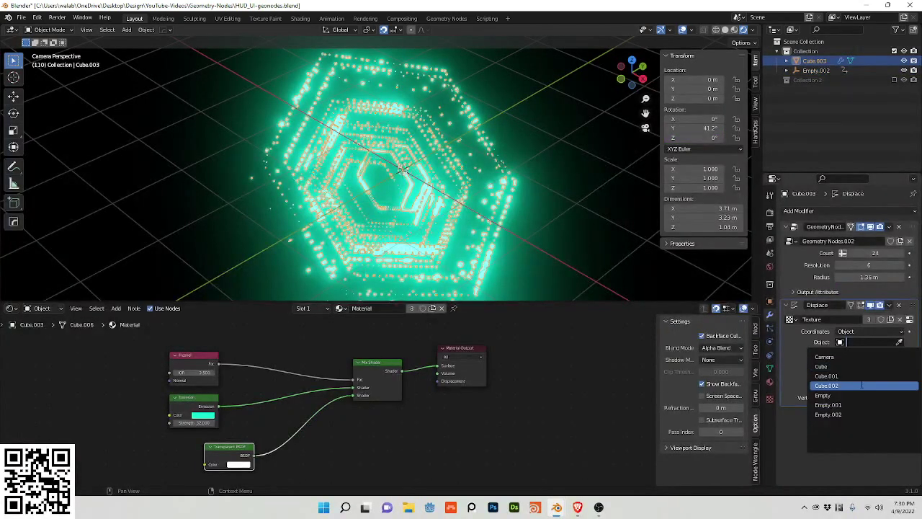
click(856, 415)
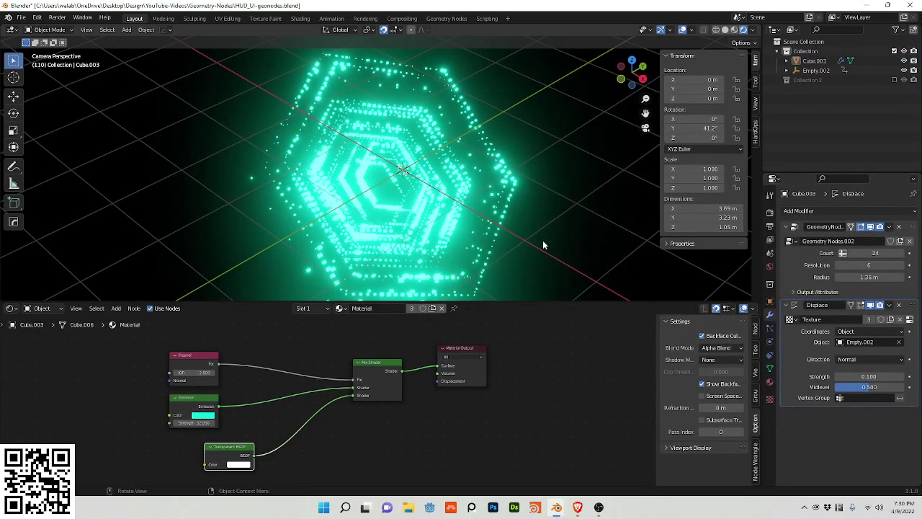
key(space)
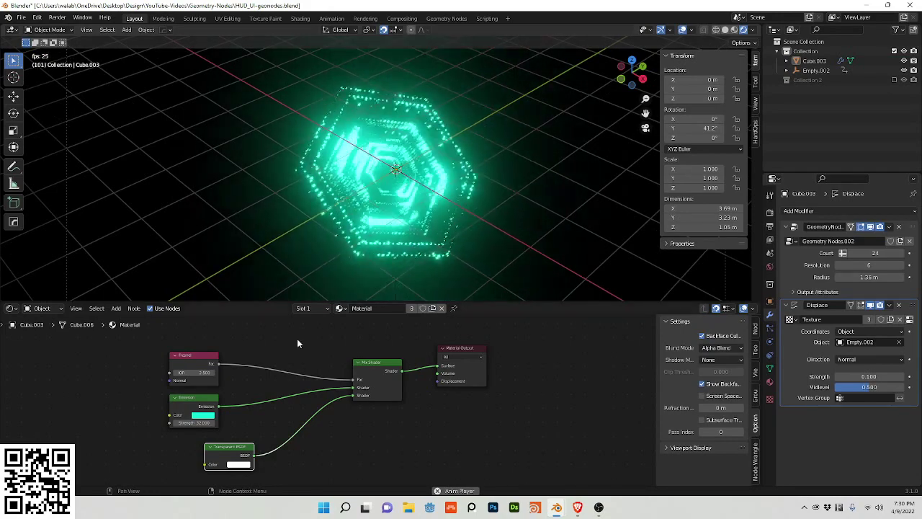
click(11, 308)
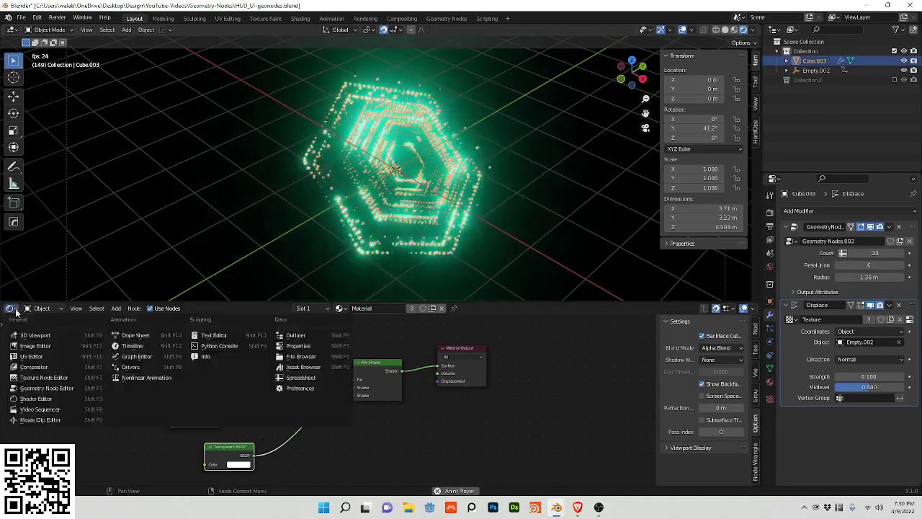
- Show the rings' geometry node tree below and type #frame into the Random Value Max
click(50, 389)
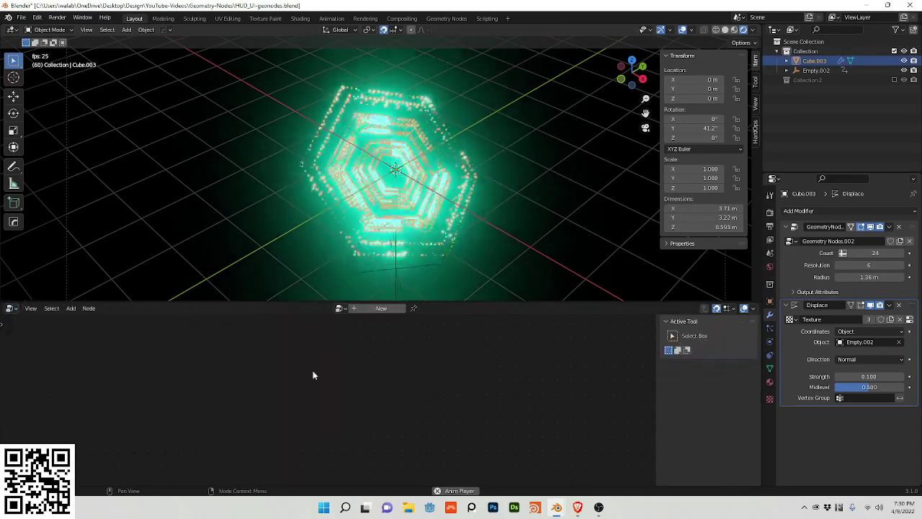
click(793, 229)
scroll(554, 389, up, 4)
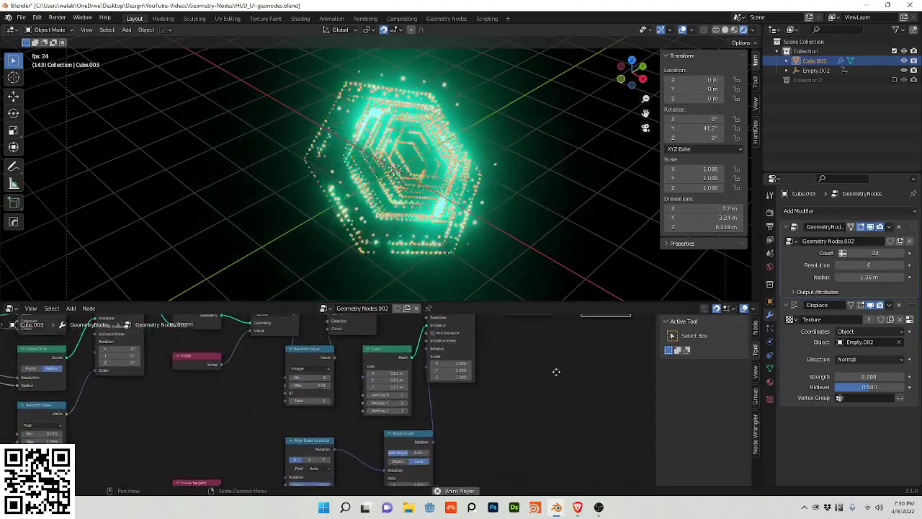
middle_drag(555, 377, 521, 417)
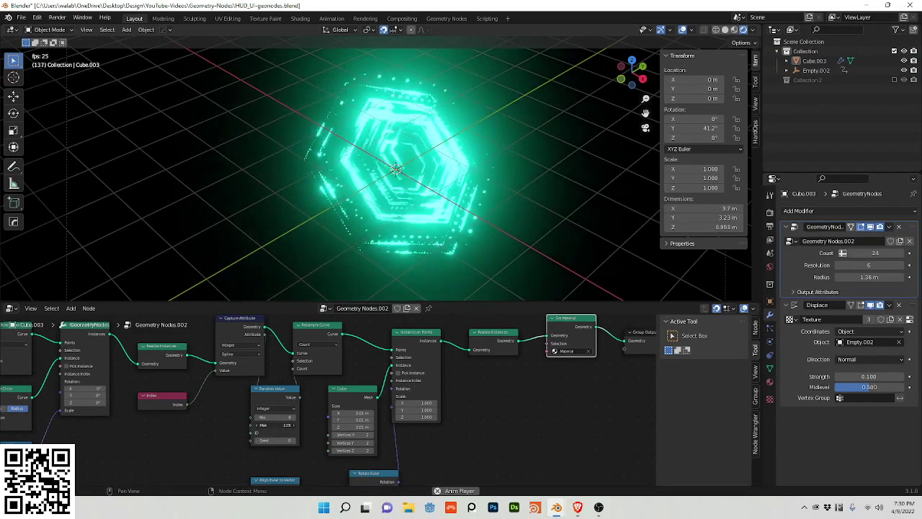
click(267, 425)
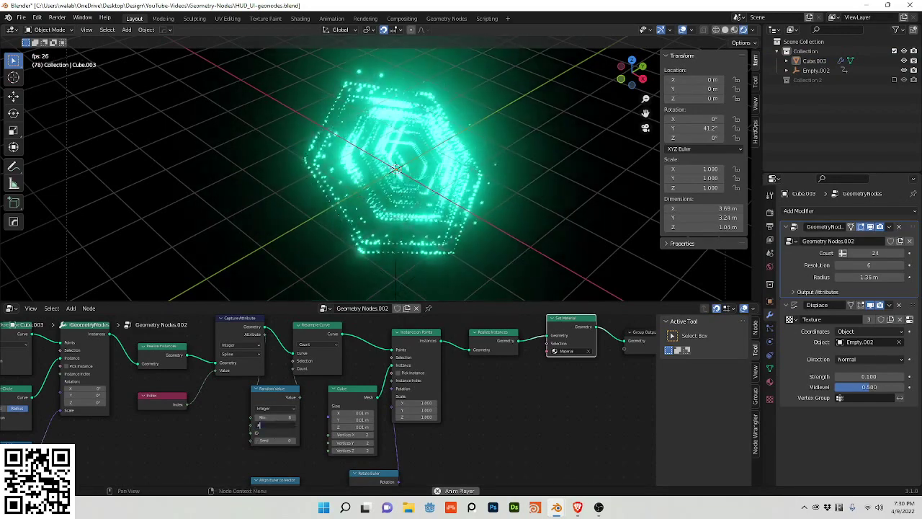
text(#frame)
key(Return)
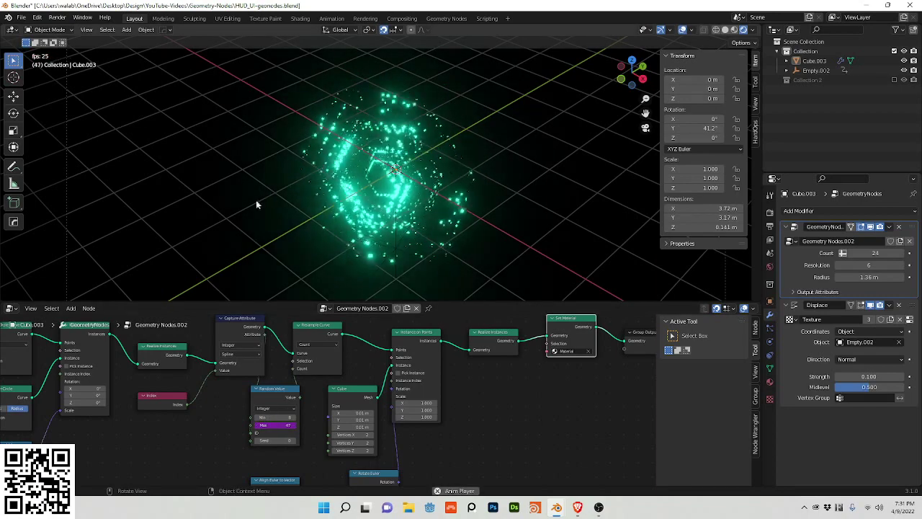
middle_drag(251, 399, 511, 378)
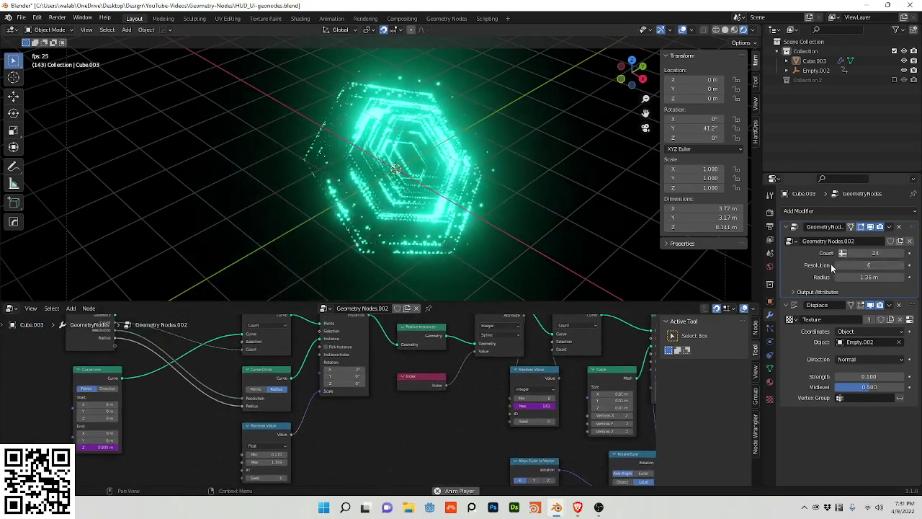
- Stop playback, jump to the last frame, try ring resolutions 5 and 16, then play
key(Escape)
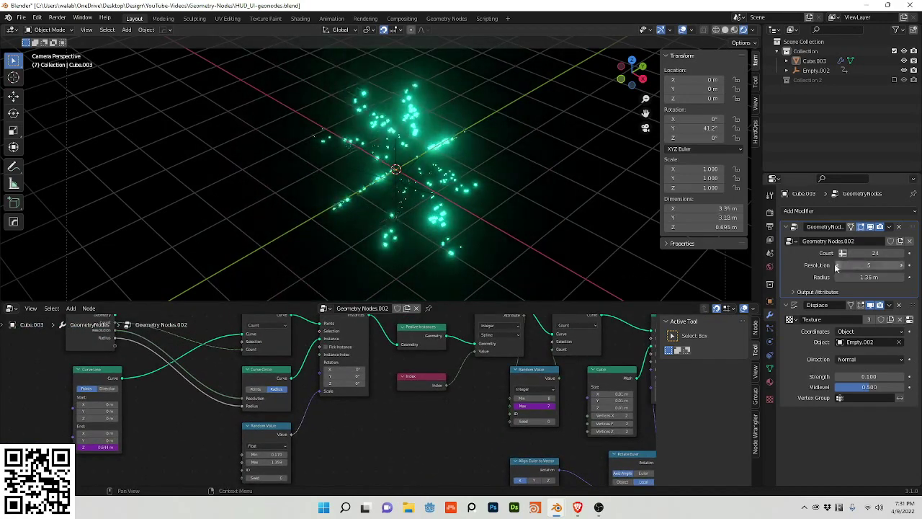
key(shift+Right)
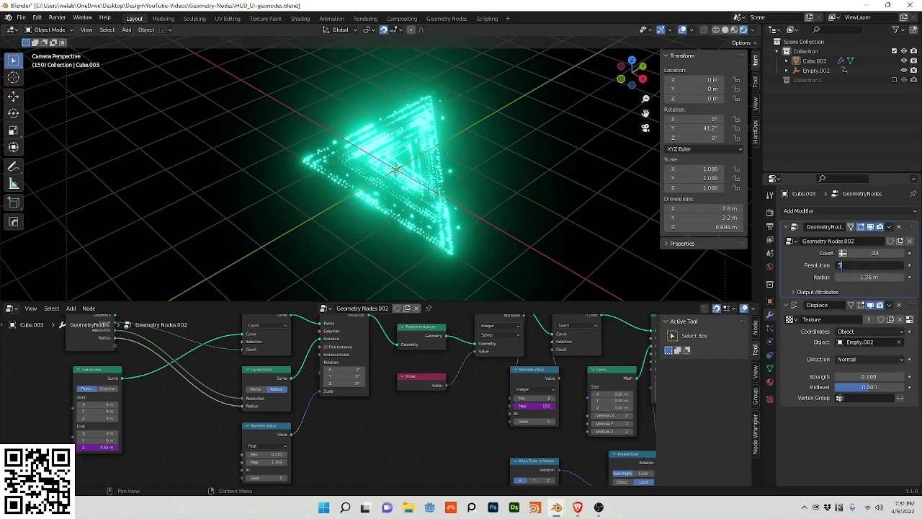
key(Return)
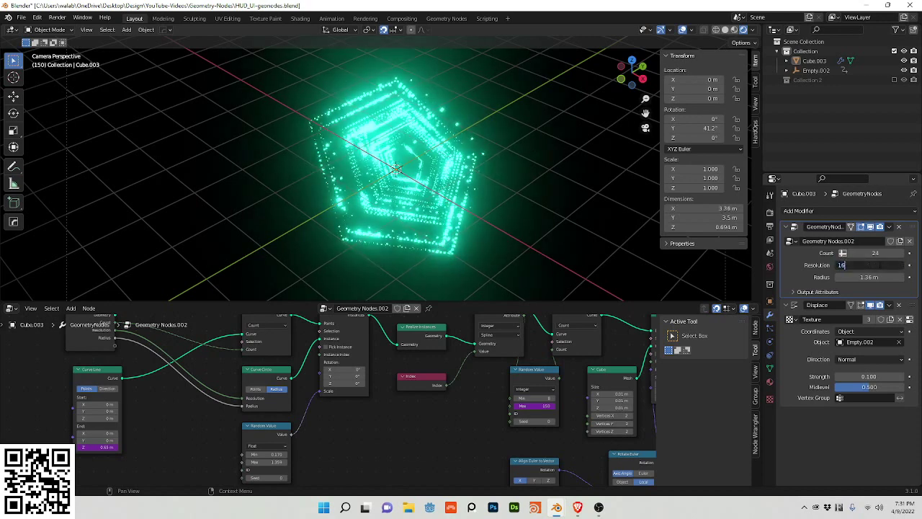
key(Return)
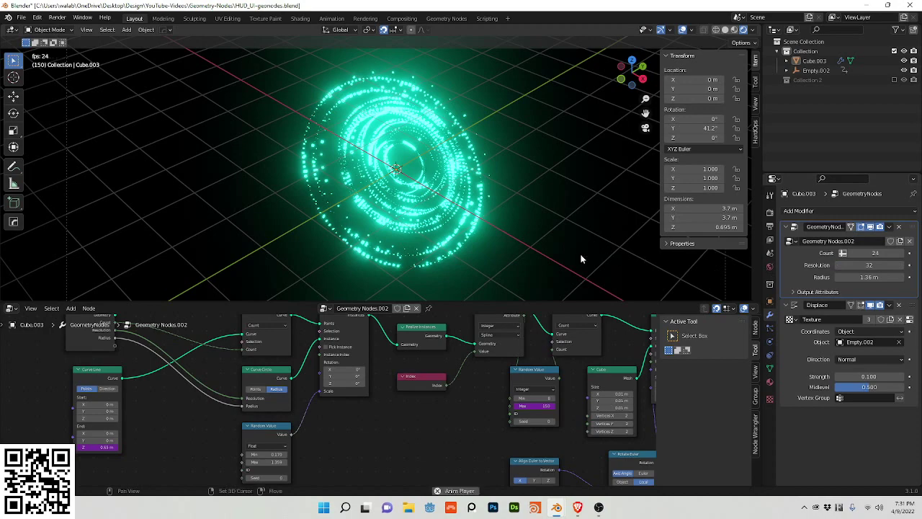
key(space)
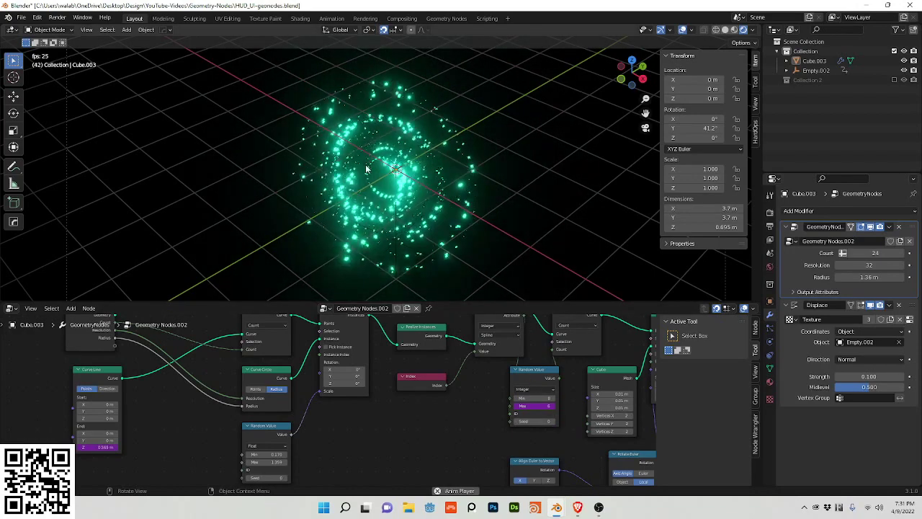
- Drag the float Random Value Max down to about 0.44 and preview the smaller rings
key(space)
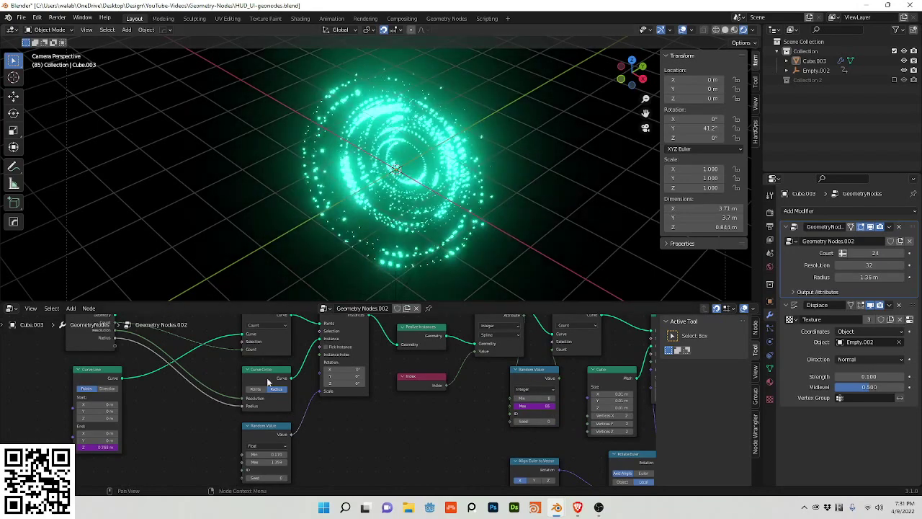
middle_drag(229, 425, 268, 386)
drag(314, 421, 297, 422)
key(space)
scroll(385, 220, up, 4)
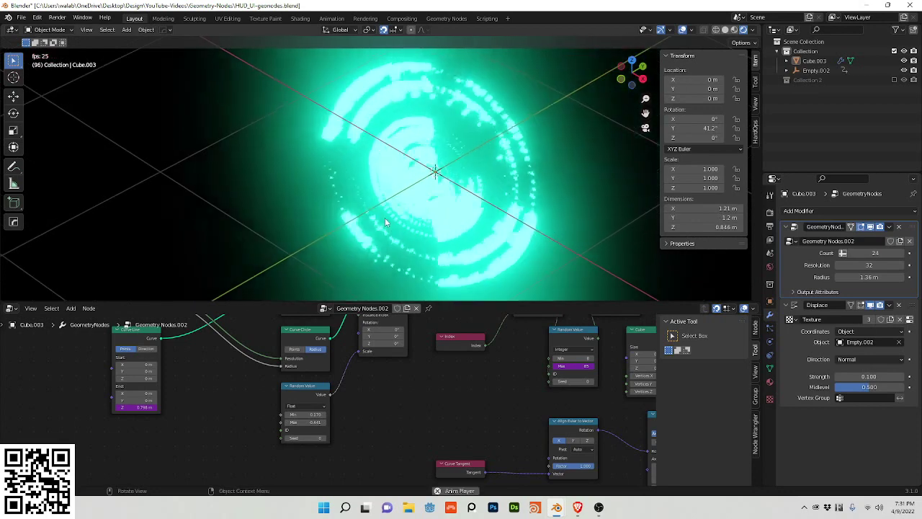
scroll(385, 219, down, 5)
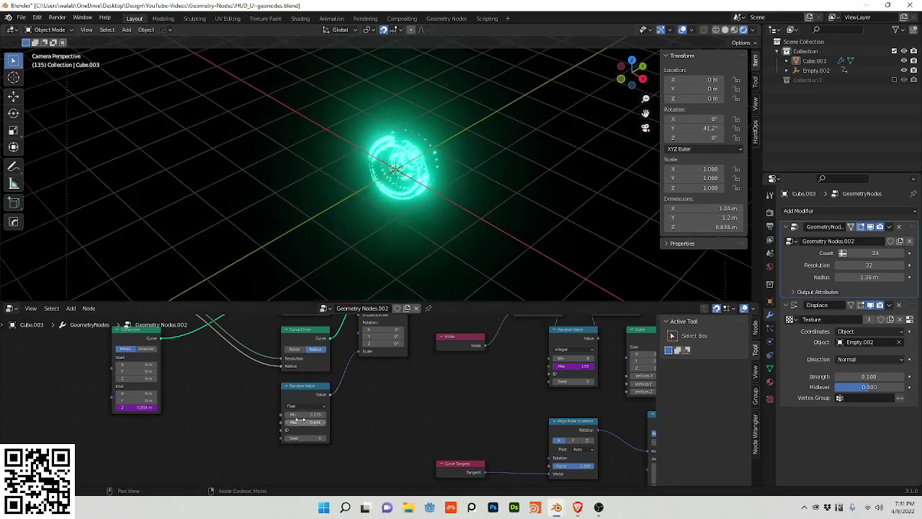
- Set the Random Value max and min to 0 and replay the animation
text(0)
key(Return)
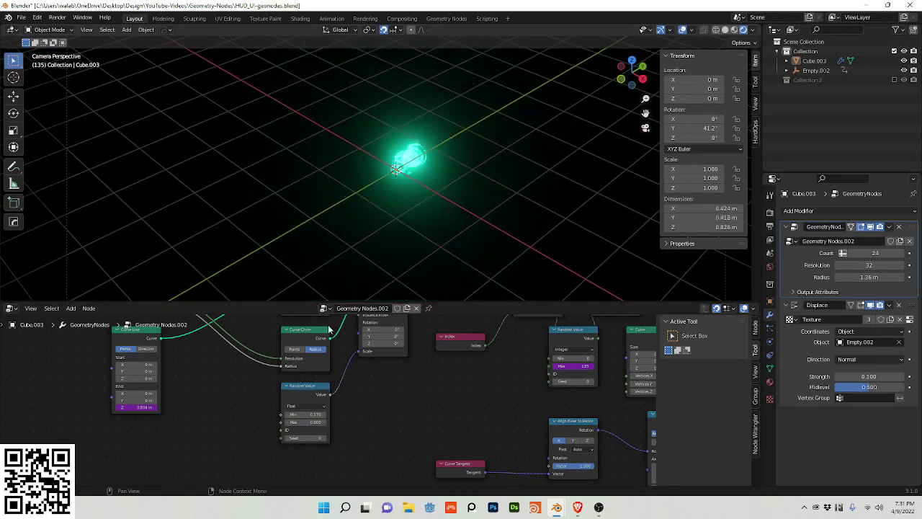
text(0)
key(Return)
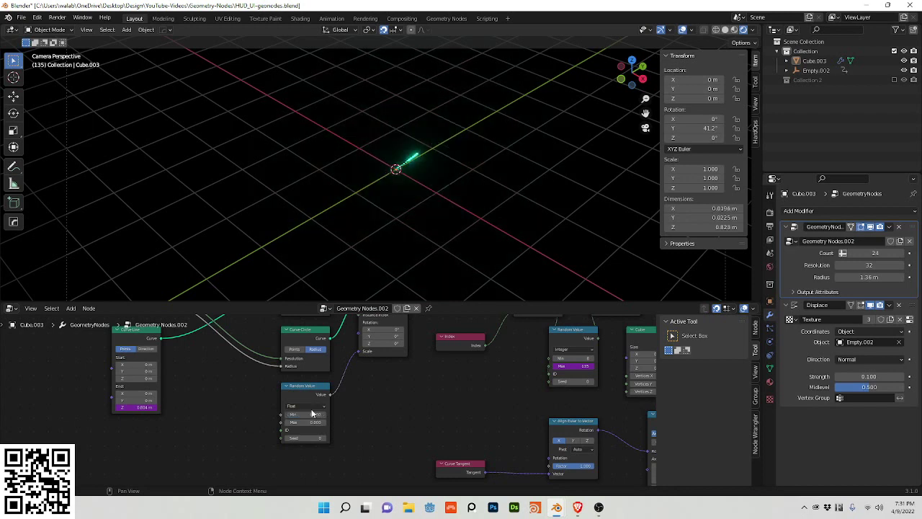
key(space)
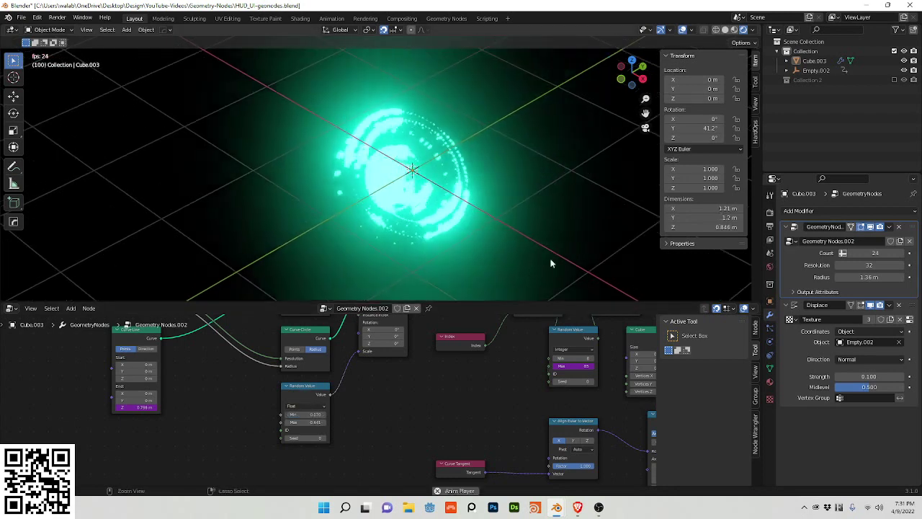
middle_drag(214, 397, 101, 380)
middle_drag(362, 358, 174, 447)
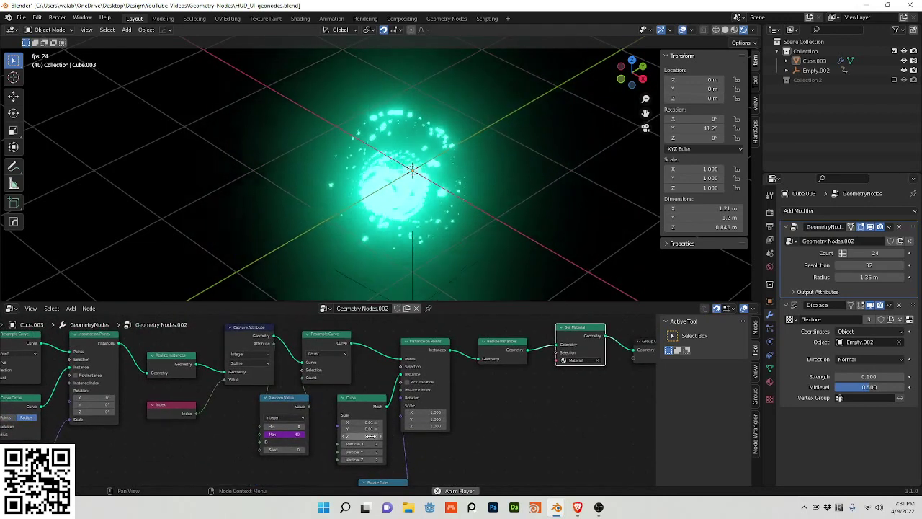
- Set the Cube node's Size Z to 0 m, inspect the flat dots, then view through the camera
drag(370, 435, 360, 435)
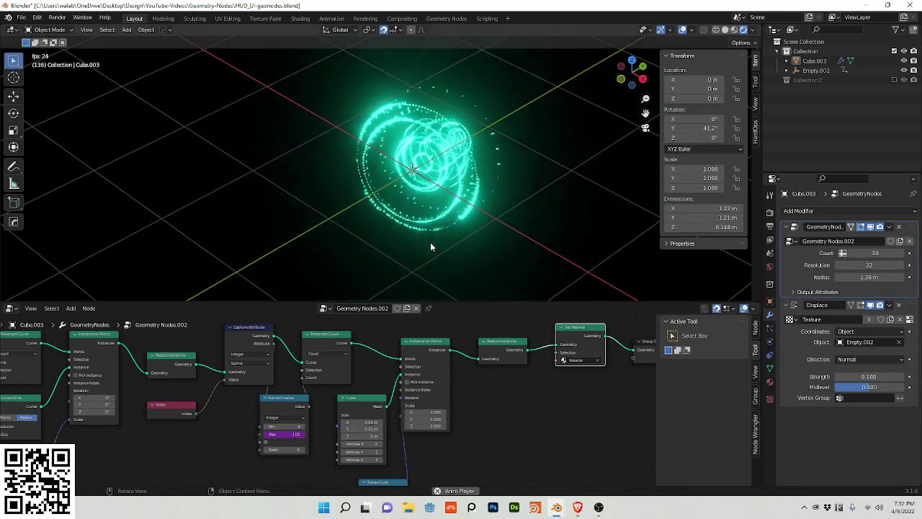
scroll(430, 243, up, 2)
scroll(431, 242, up, 2)
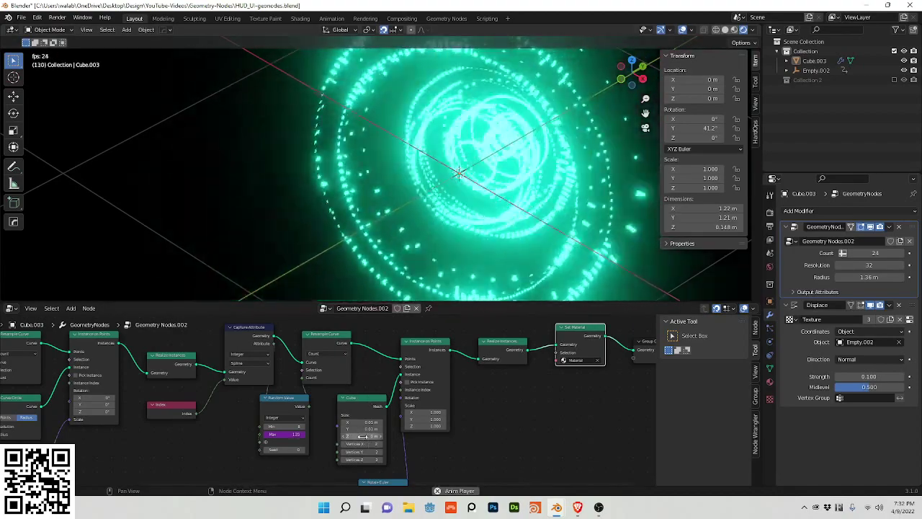
scroll(473, 208, down, 4)
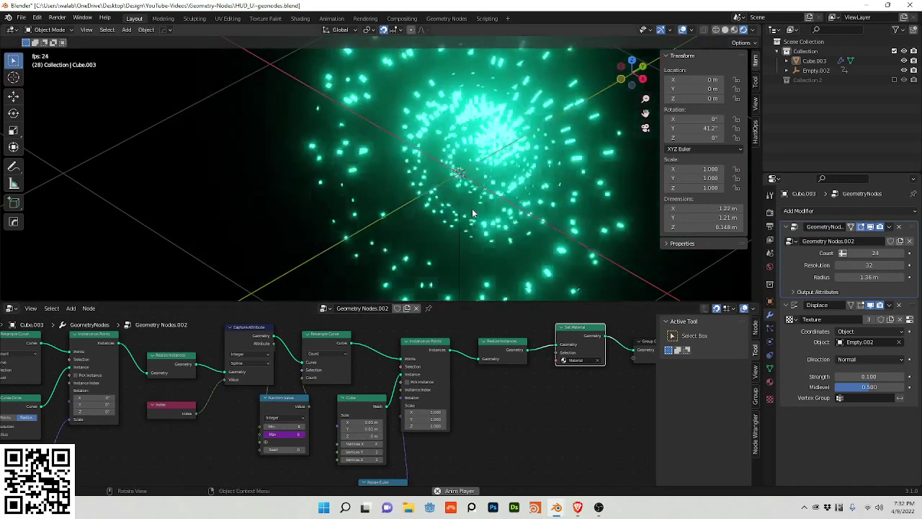
key(KP_0)
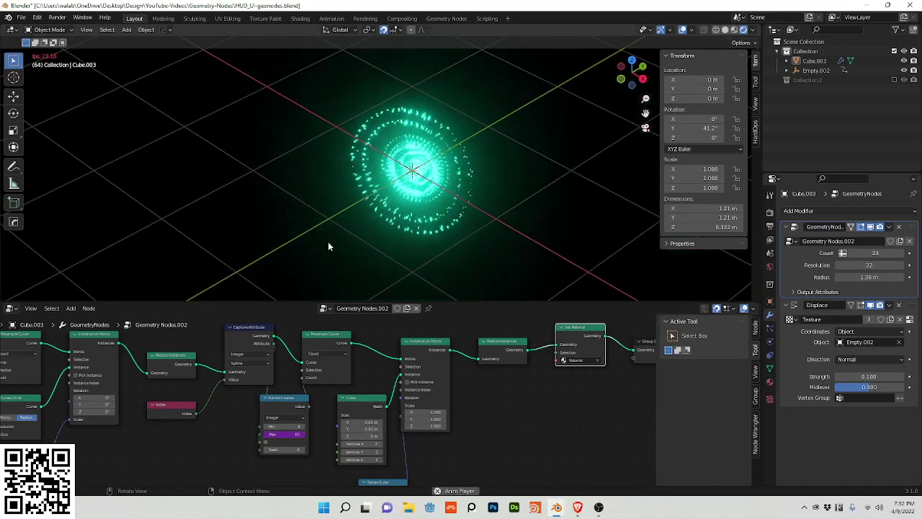